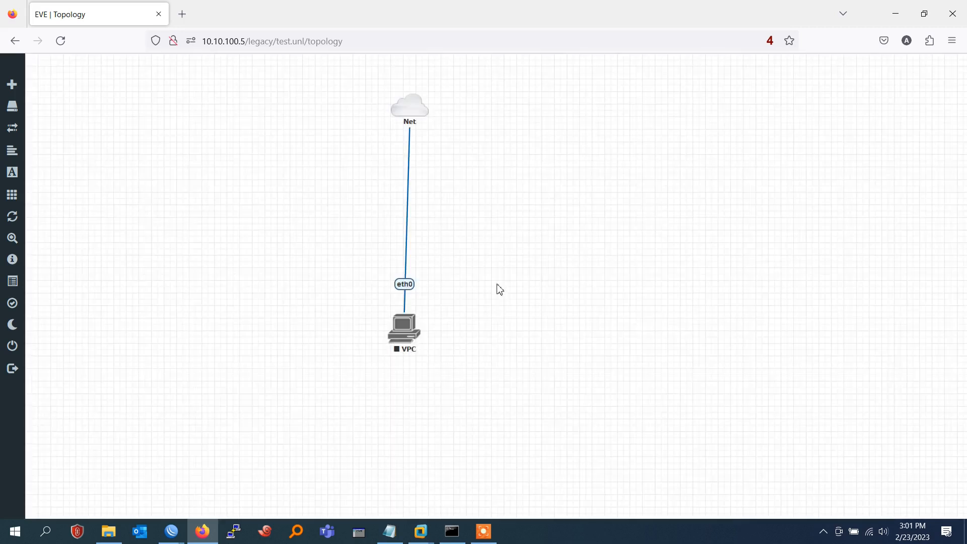
Start the VPC node and select the topology page URL in Firefox's address bar
right_click(412, 329)
left_click(446, 356)
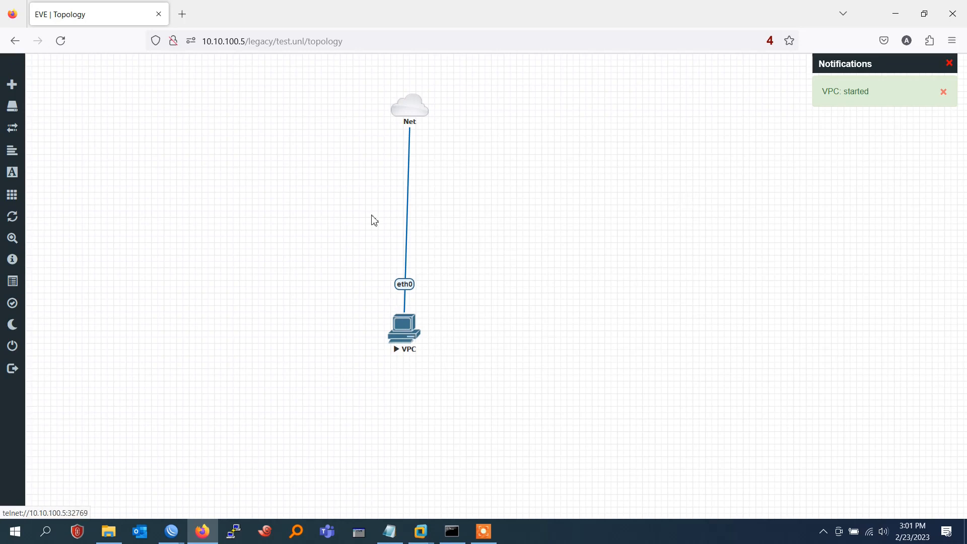
left_click(361, 41)
key("ctrl+c")
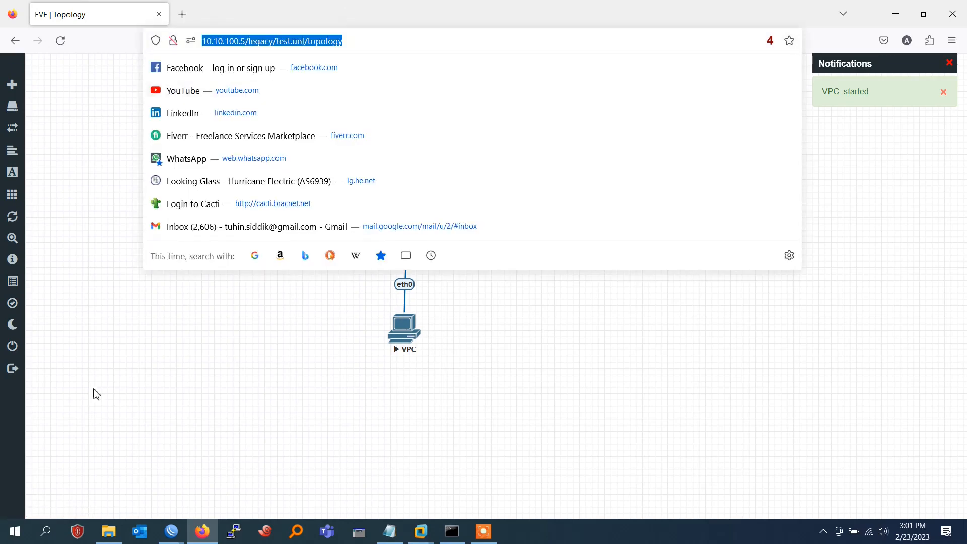
Launch Google Chrome and load the copied EVE-NG topology URL
left_click(54, 534)
type("c")
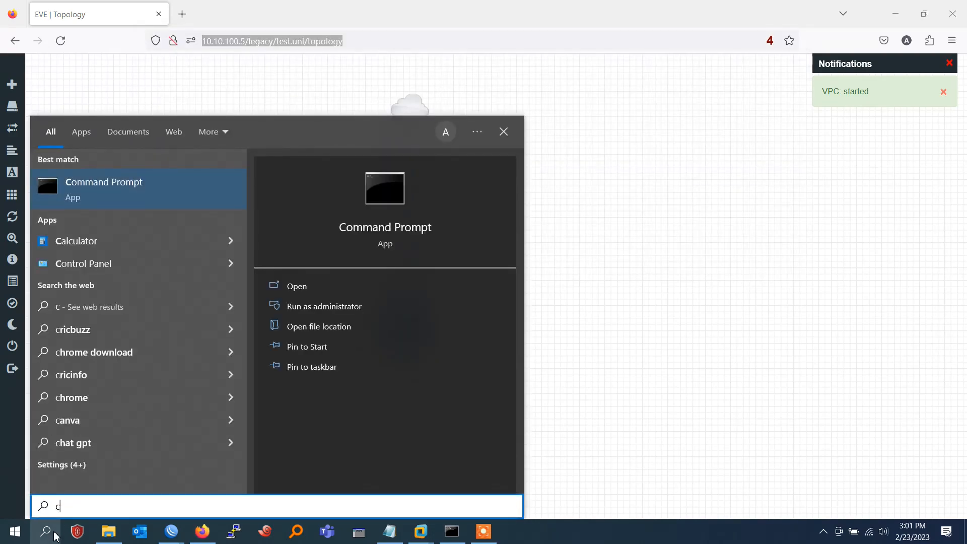
type("h")
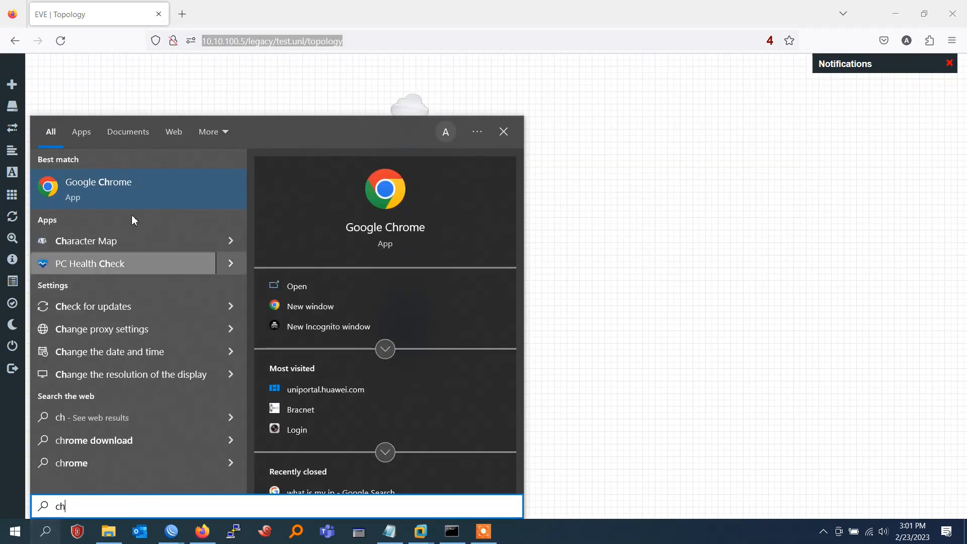
left_click(137, 177)
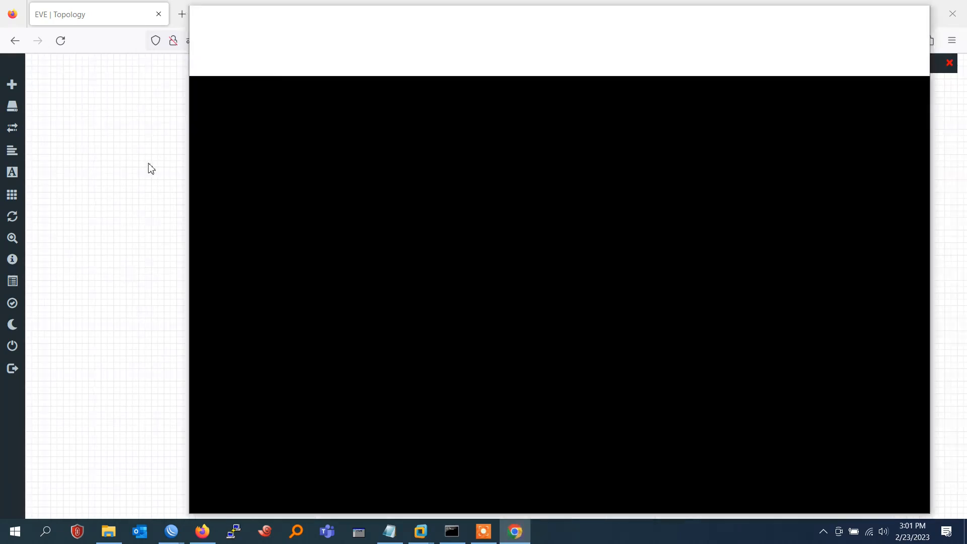
key("ctrl+v")
key("Return")
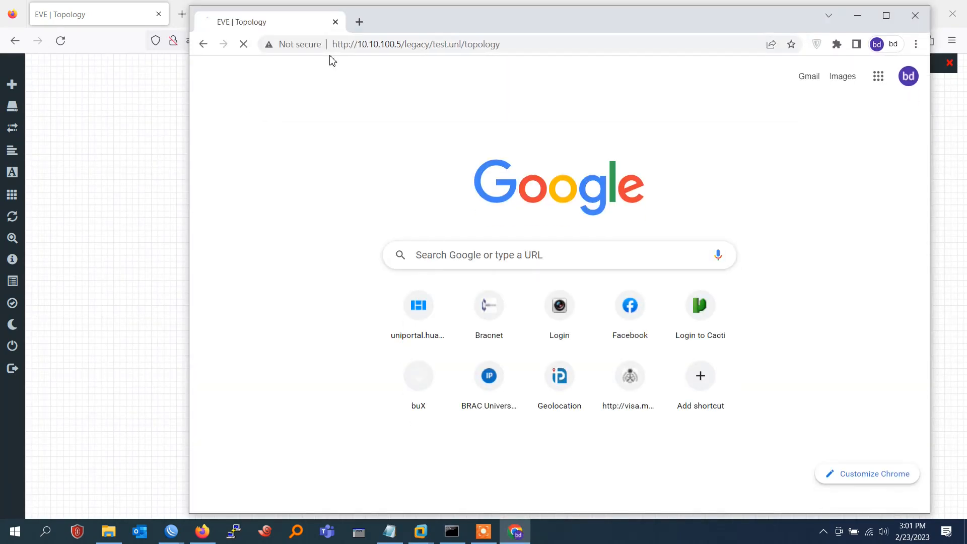
Sign in to EVE-NG with the username and password, declining to save the password
type("admin")
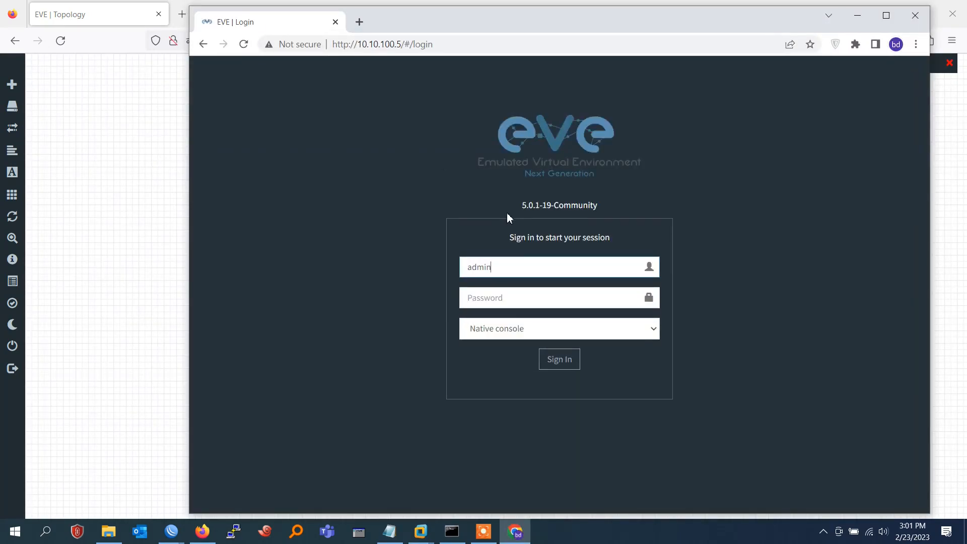
key("Tab")
type("eve")
key("Return")
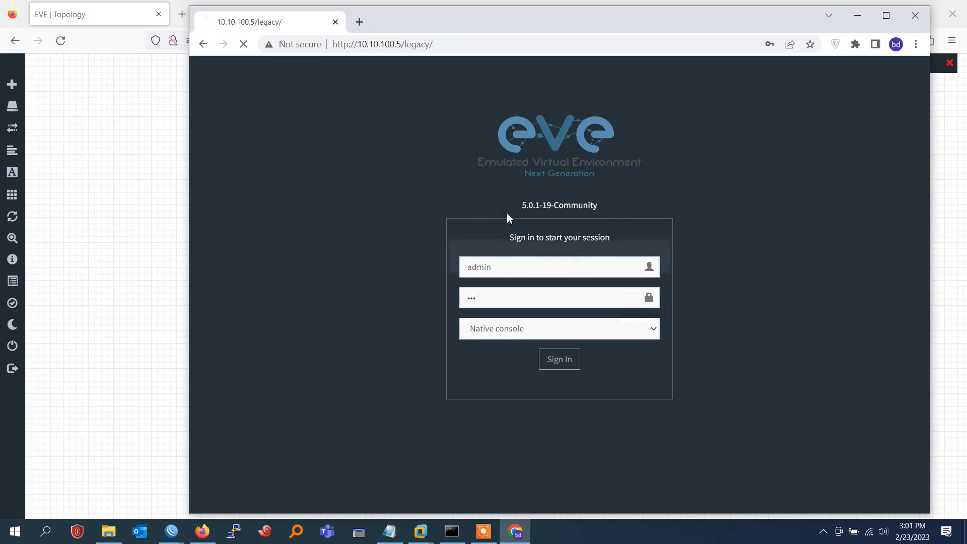
left_click(811, 63)
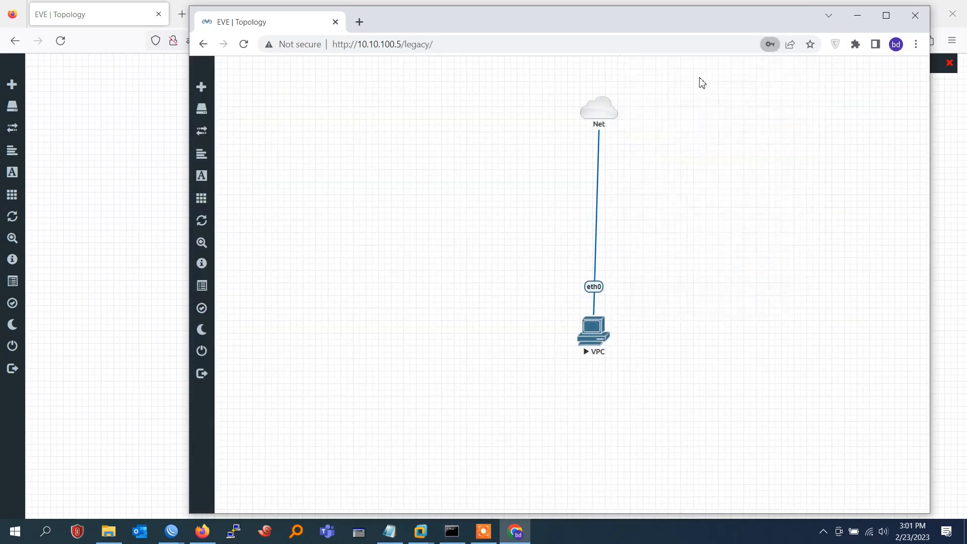
Try opening the VPC node's console, allowing the link to launch externally
left_click_drag(532, 30, 314, 58)
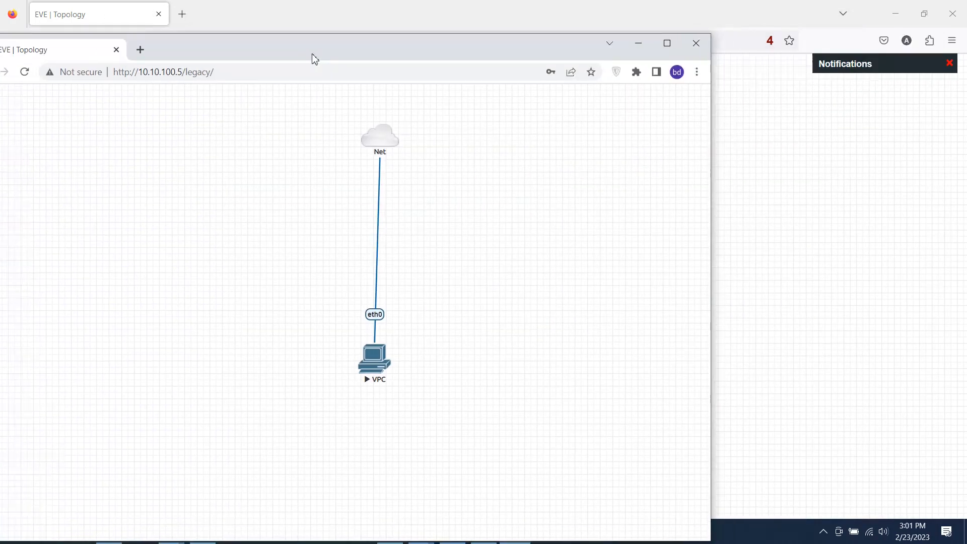
left_click(377, 367)
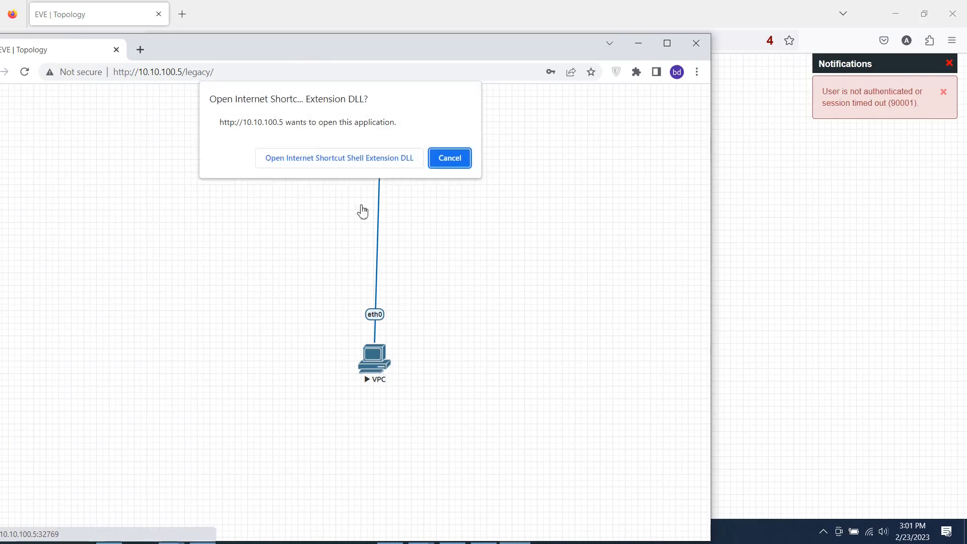
left_click(354, 163)
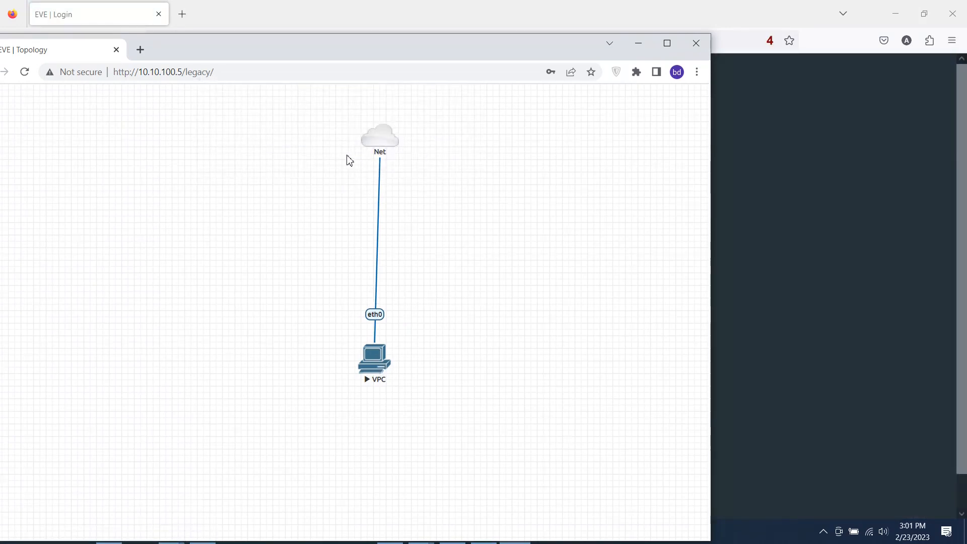
Maximize Chrome, retry the VPC console launch, then minimize Chrome
left_click(667, 43)
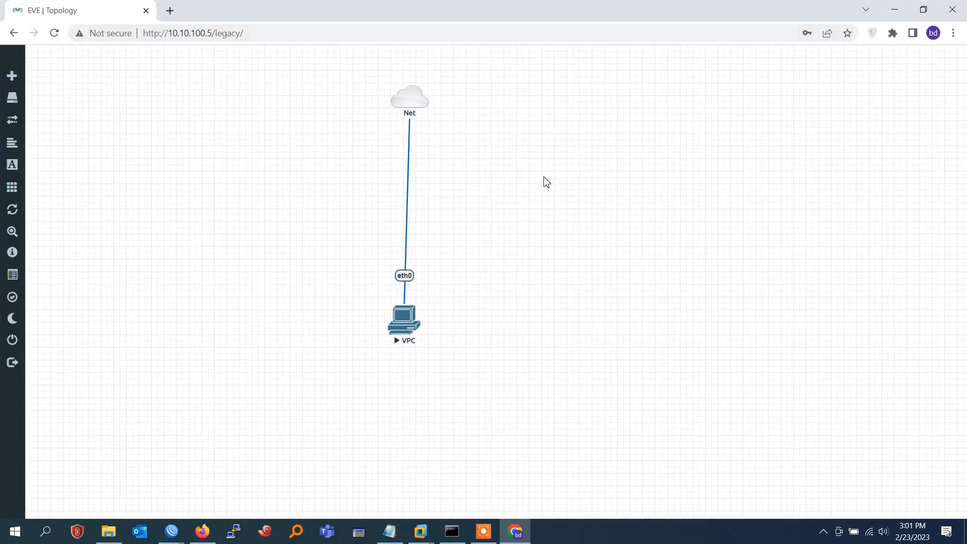
left_click(403, 321)
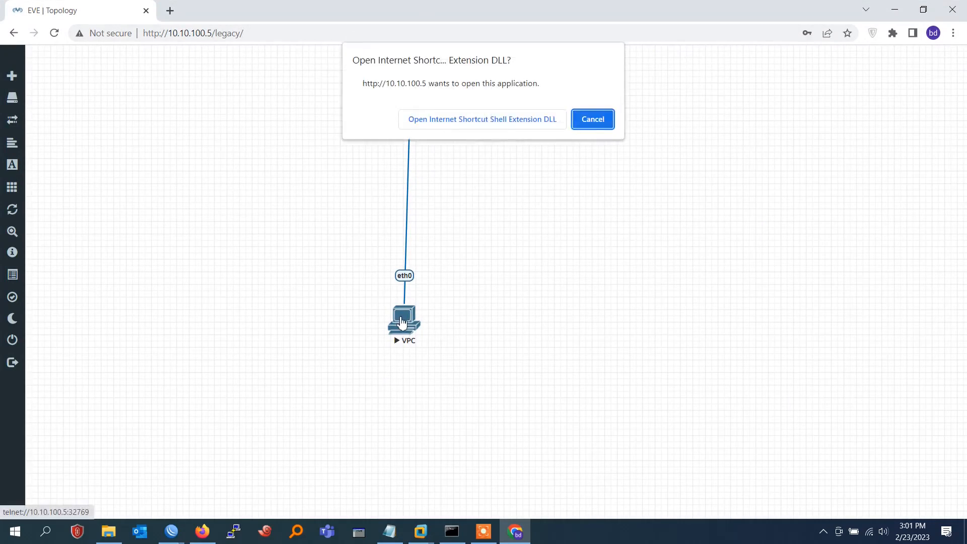
left_click(464, 124)
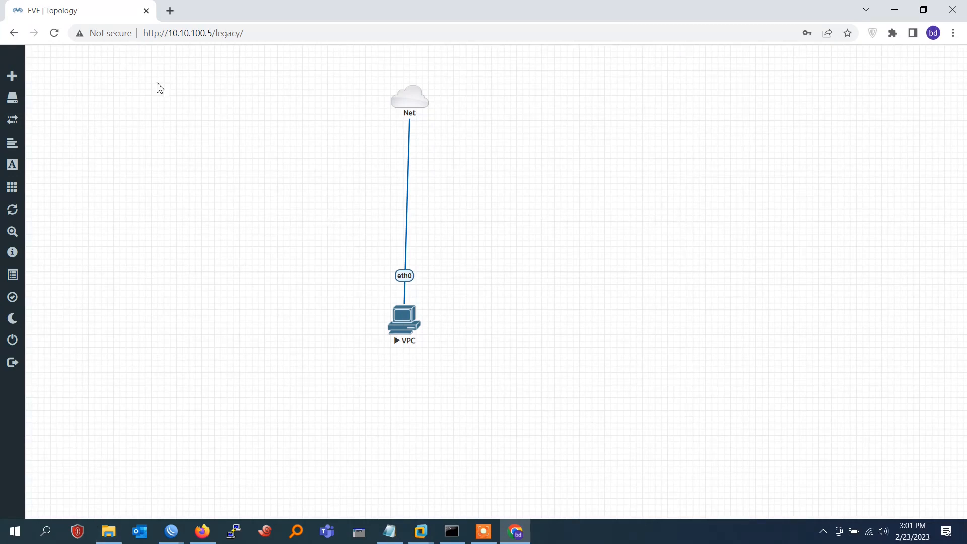
left_click(906, 7)
Open the EVE-NG website's download page and scroll to the Windows Client Side pack
left_click(182, 15)
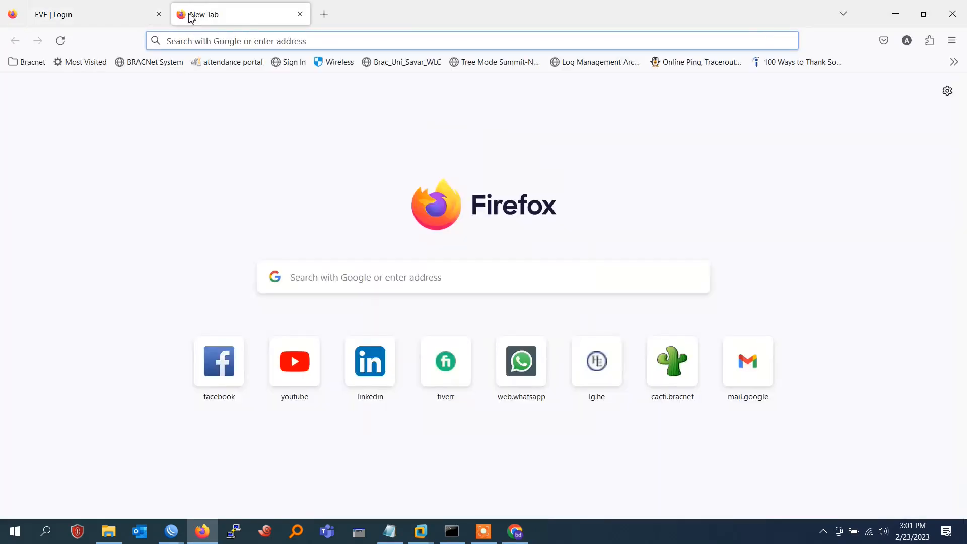
type("eve")
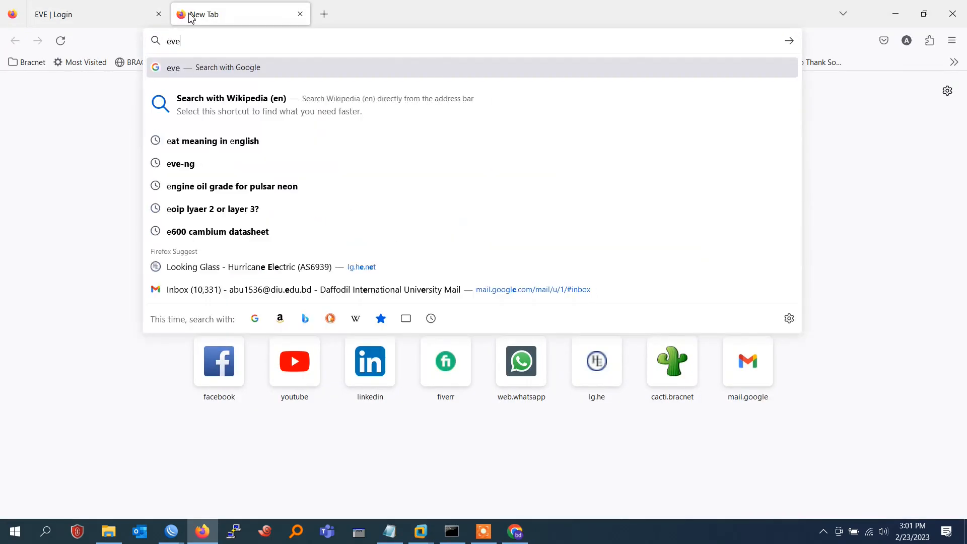
type("-ng")
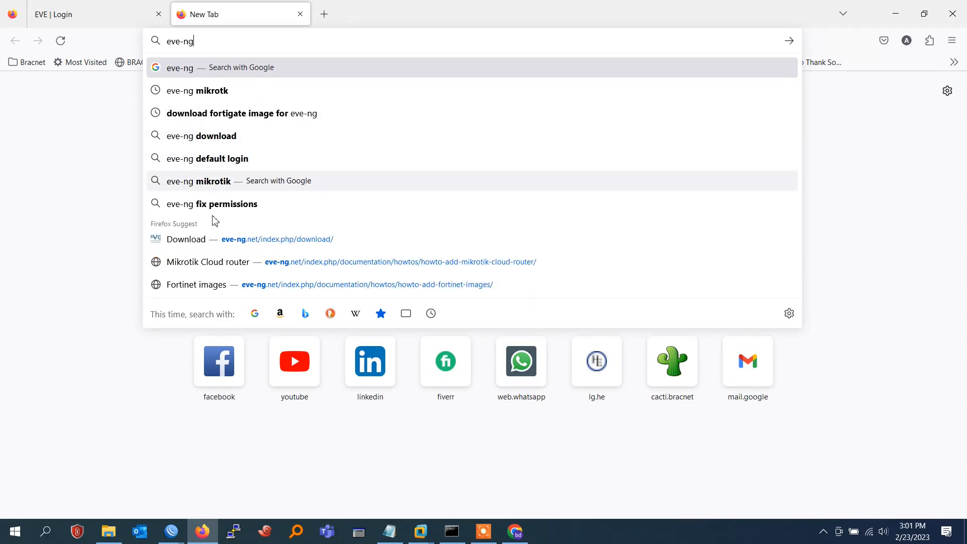
left_click(203, 240)
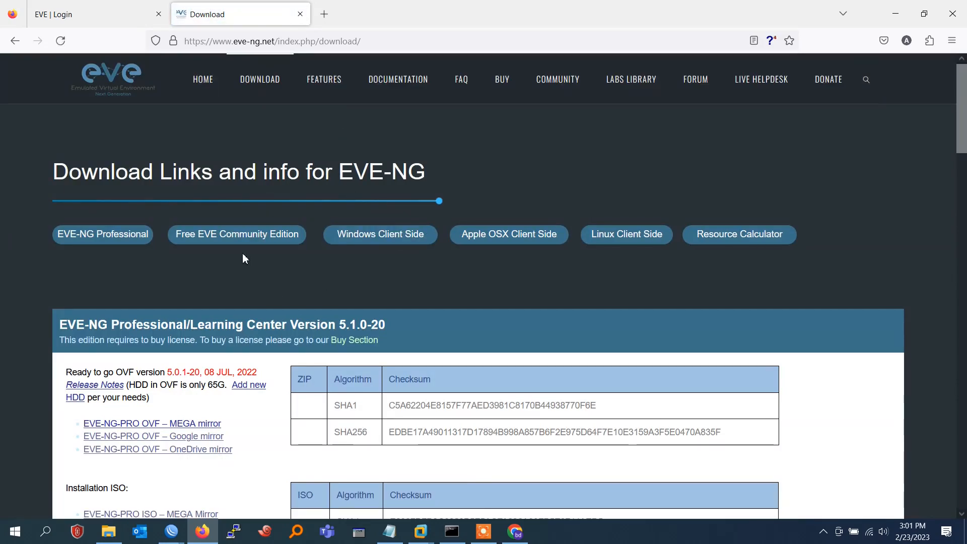
scroll(242, 259, "down", 5)
scroll(229, 261, "down", 4)
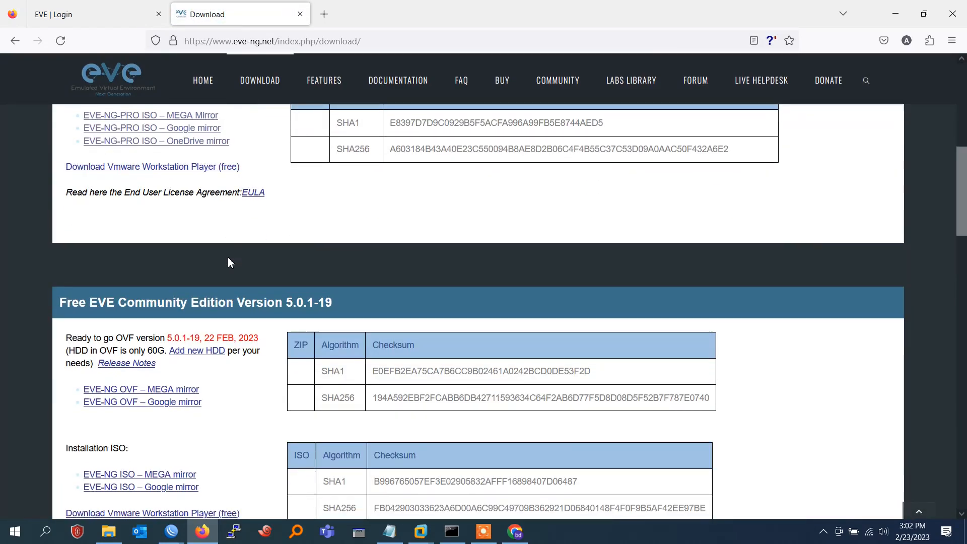
scroll(228, 259, "down", 7)
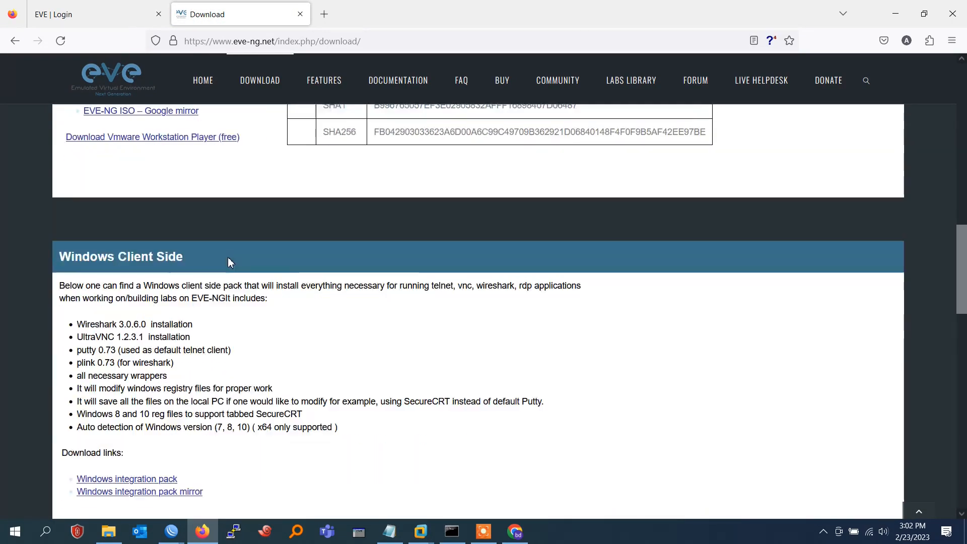
scroll(227, 259, "down", 3)
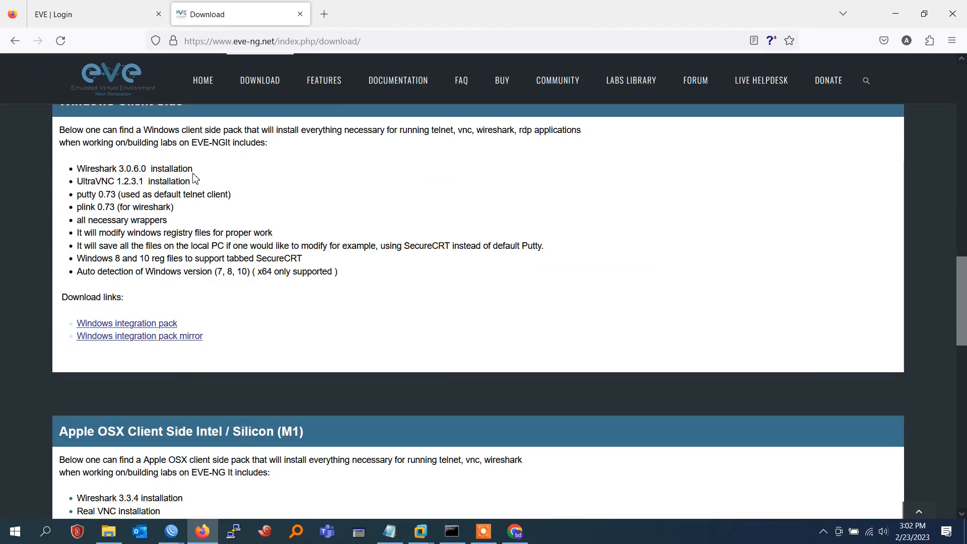
Highlight the UltraVNC and putty 0.73 telnet client entries in the pack contents
left_click_drag(185, 180, 82, 180)
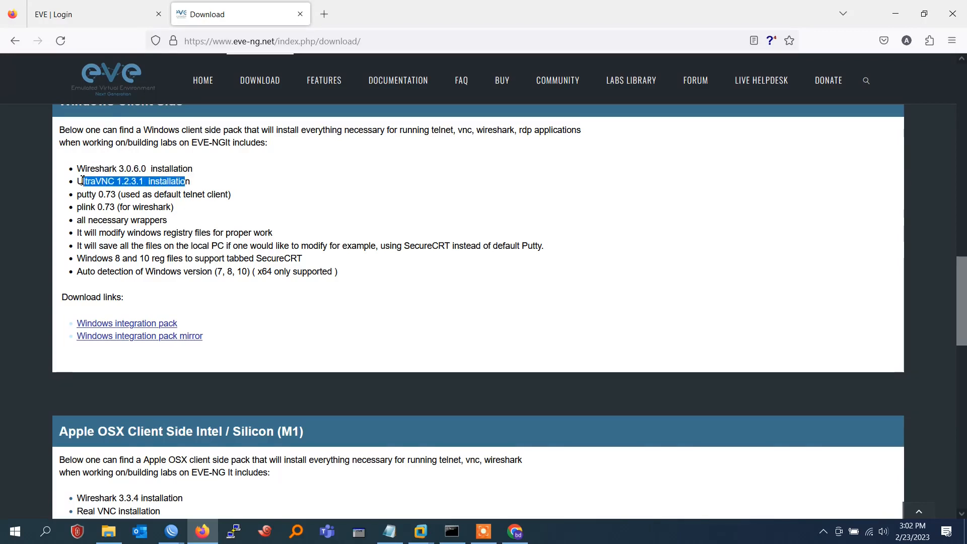
left_click_drag(229, 194, 79, 195)
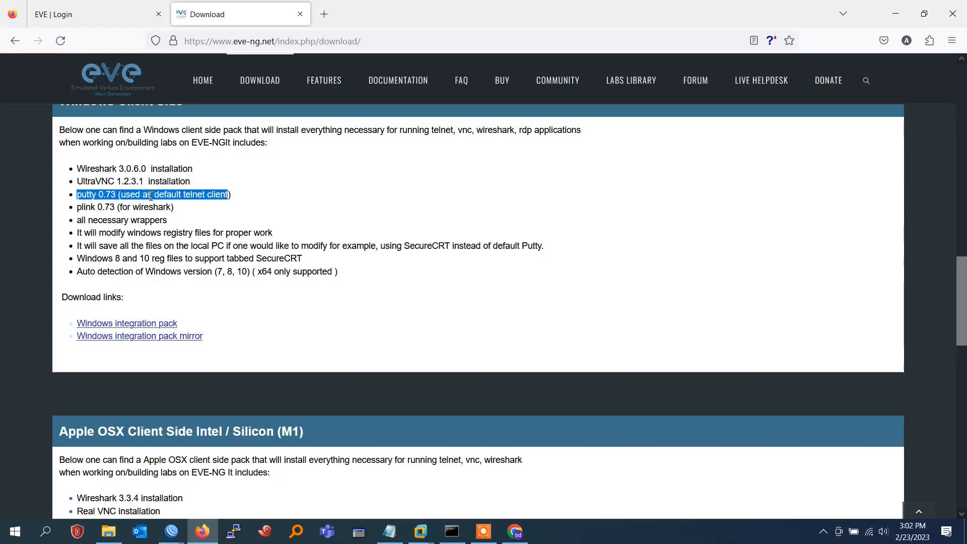
scroll(264, 256, "down", 3)
scroll(244, 258, "up", 3)
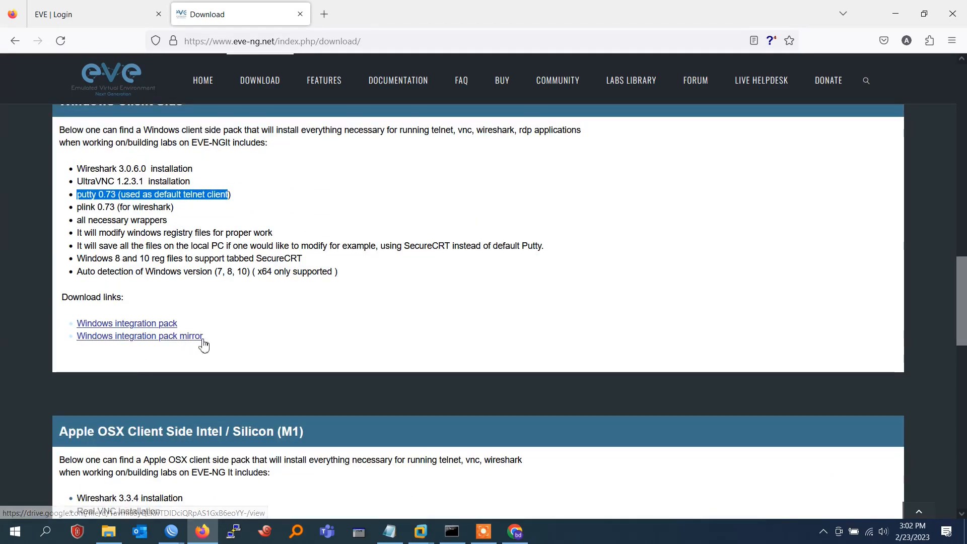
Open the client pack mirror on Google Drive, start the download, and close the Chrome window
left_click(120, 342)
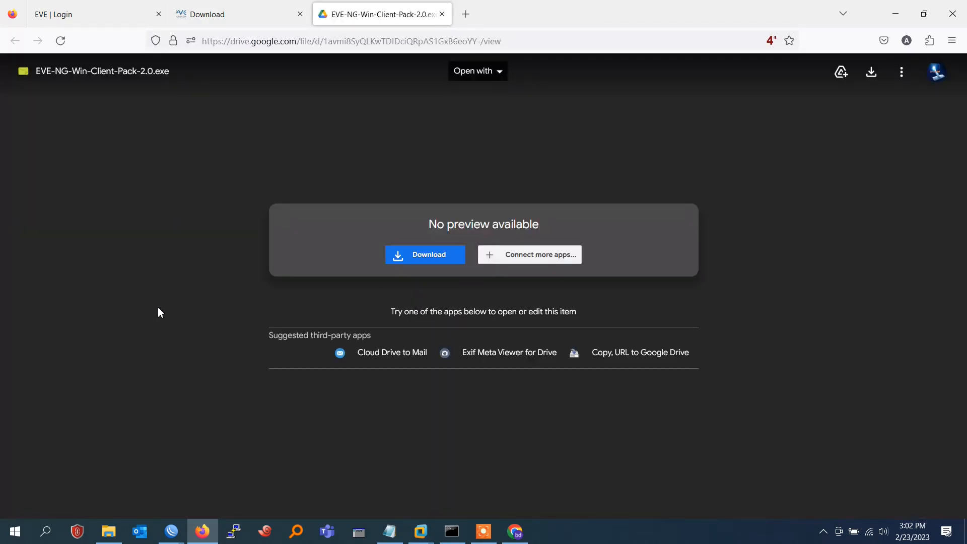
left_click(421, 257)
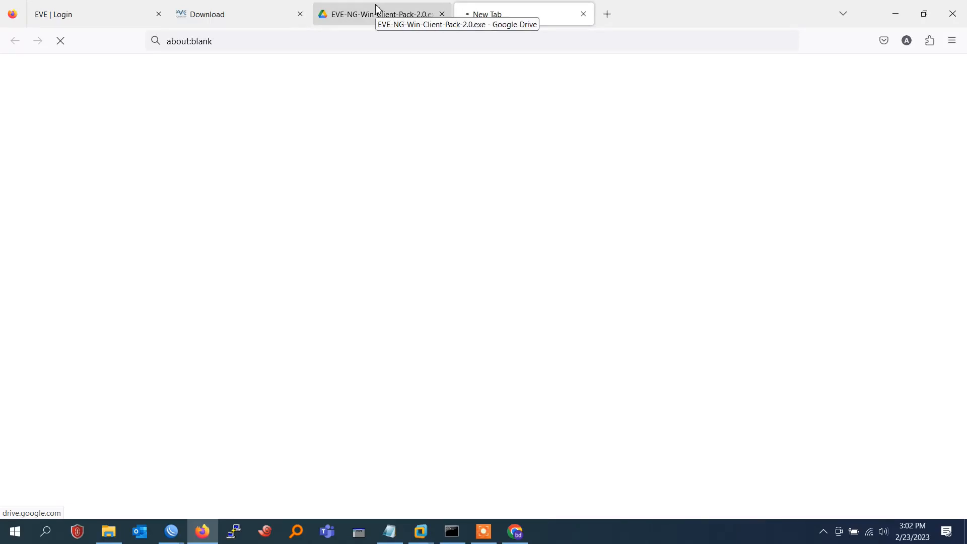
left_click(516, 534)
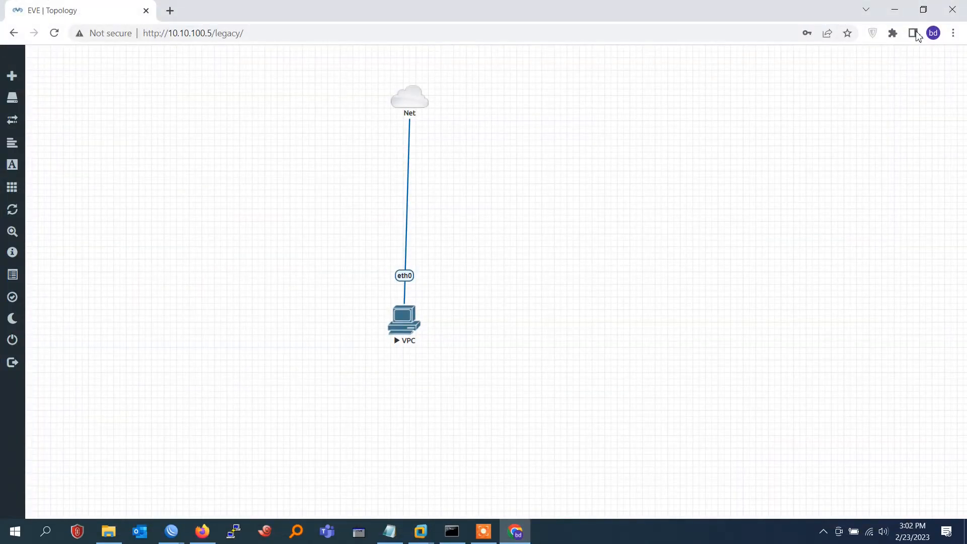
left_click(952, 10)
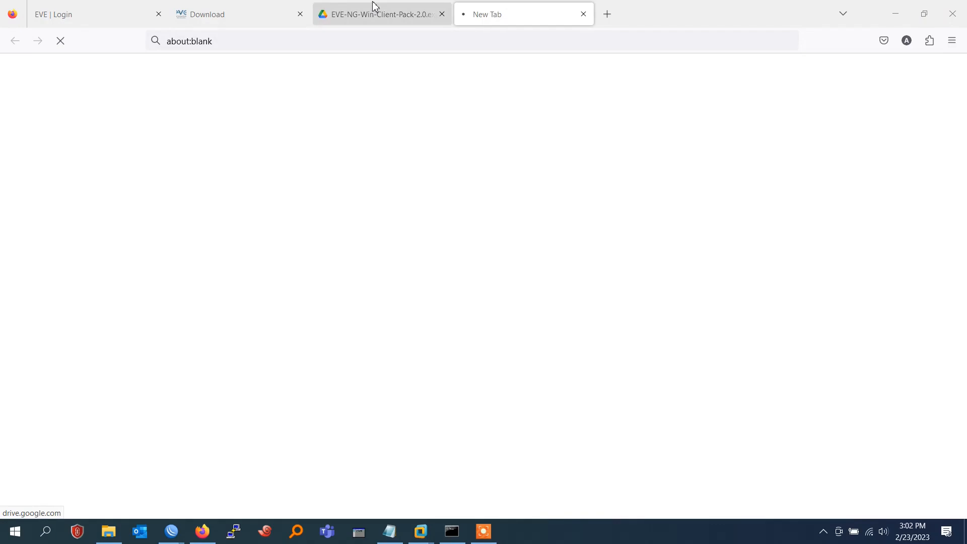
Download the client pack from Drive, close the blank tab, and return to the download page
left_click(376, 7)
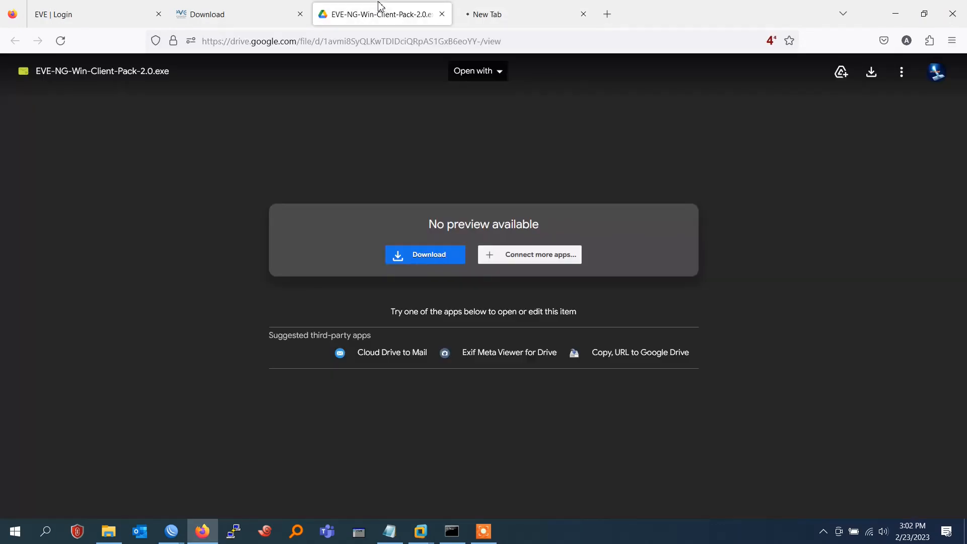
left_click(872, 75)
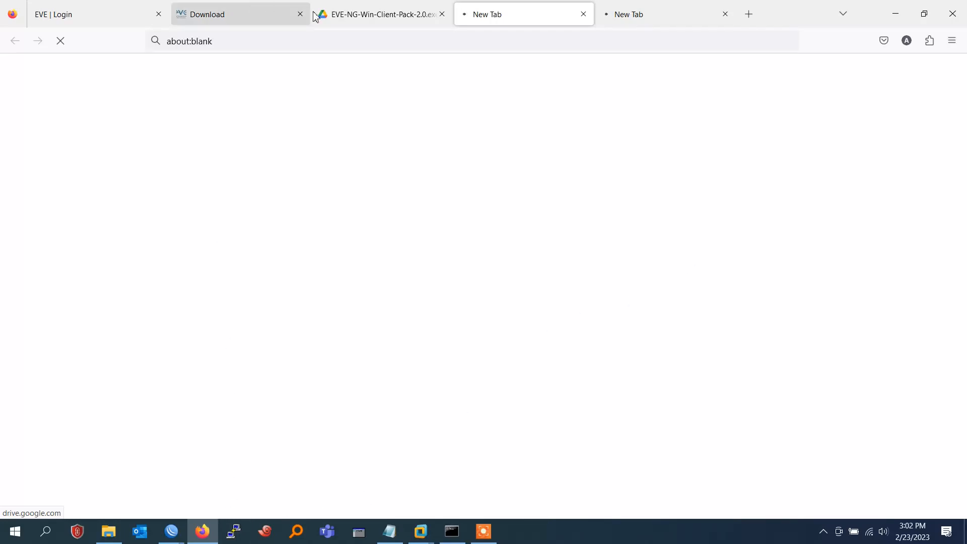
left_click(670, 14)
left_click(724, 16)
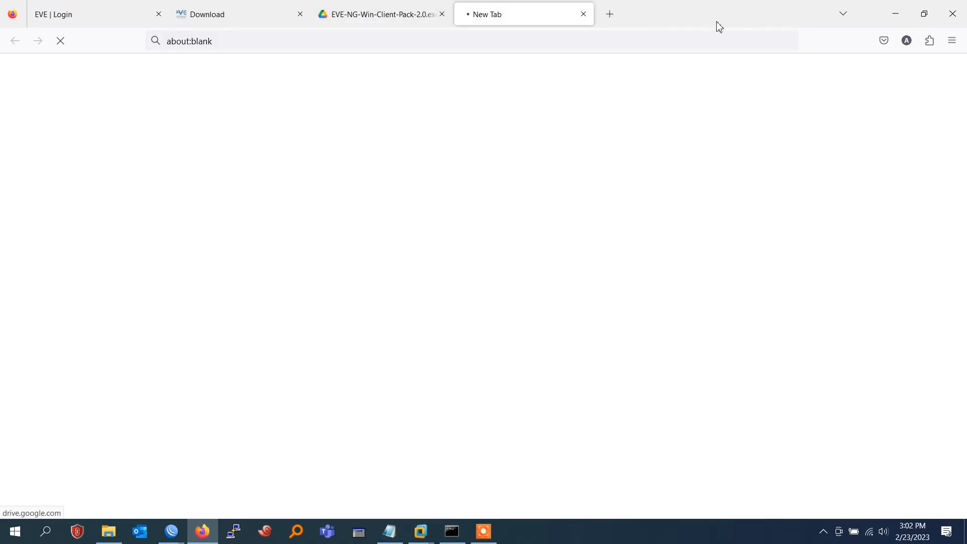
left_click(216, 10)
Open the MEGA link and start downloading EVE-NG-Win-Client-Pack-2.0.exe (61.2 MB)
left_click(143, 326)
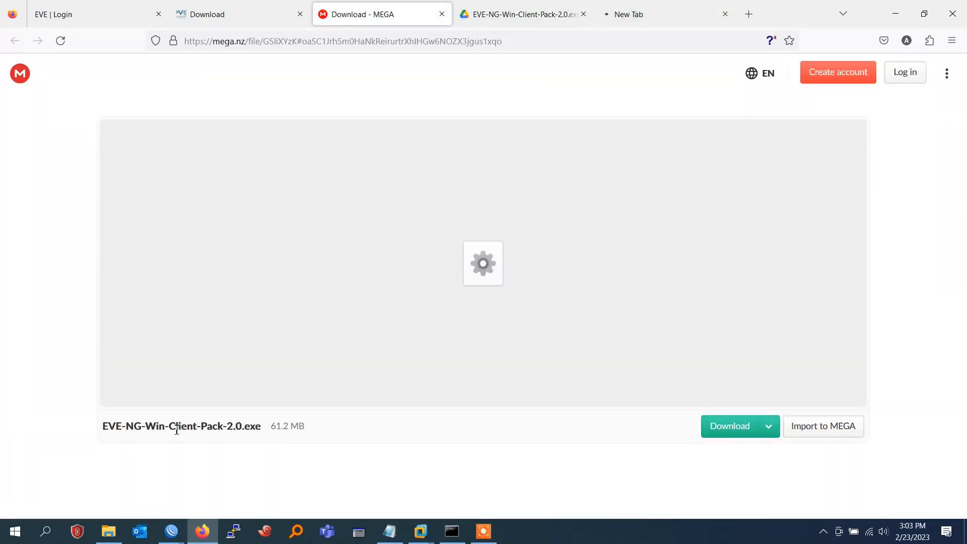
left_click_drag(171, 429, 668, 425)
left_click(715, 429)
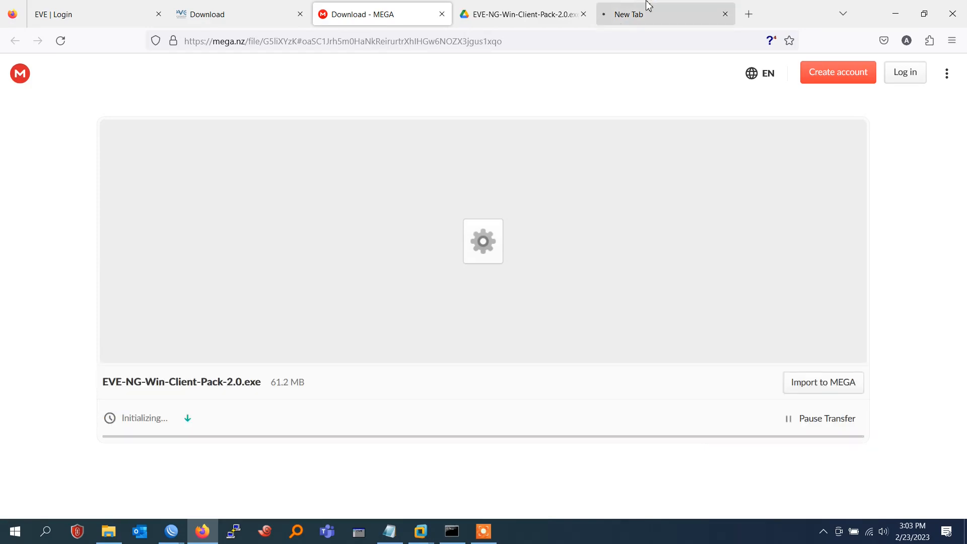
Close the leftover blank tab, wait for the download to complete, and launch the installer
left_click(649, 5)
left_click(725, 14)
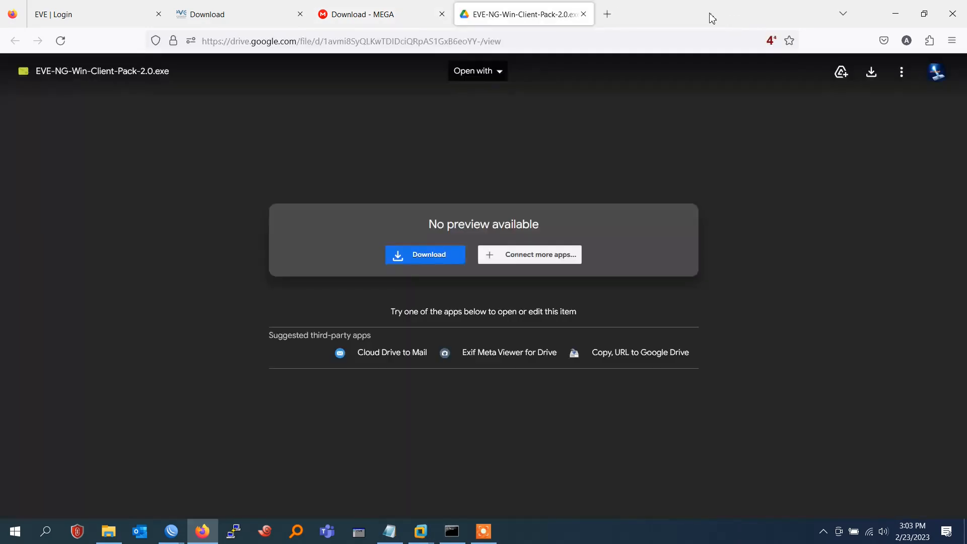
left_click(402, 6)
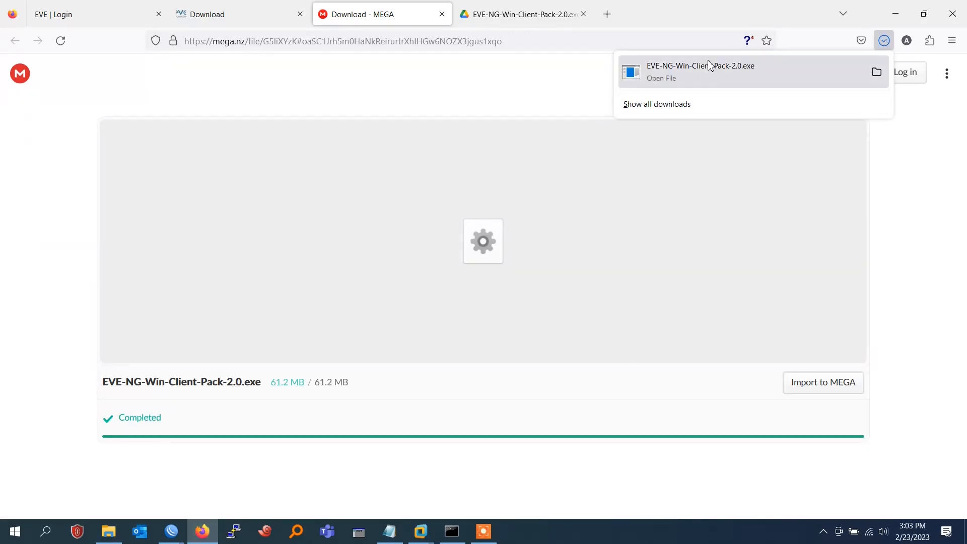
left_click(706, 71)
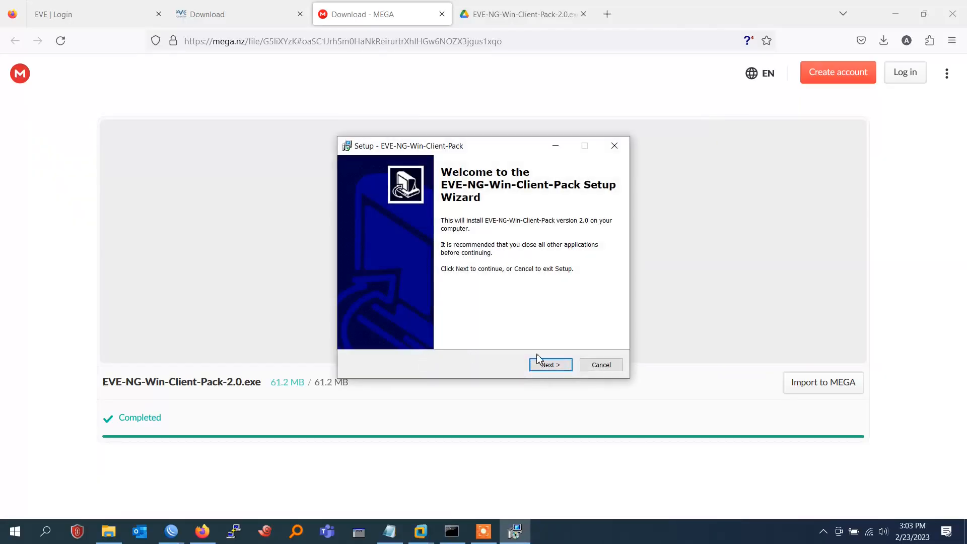
Go through Welcome and Select Components to install, then confirm English for UltraVNC setup
left_click(539, 360)
left_click(551, 365)
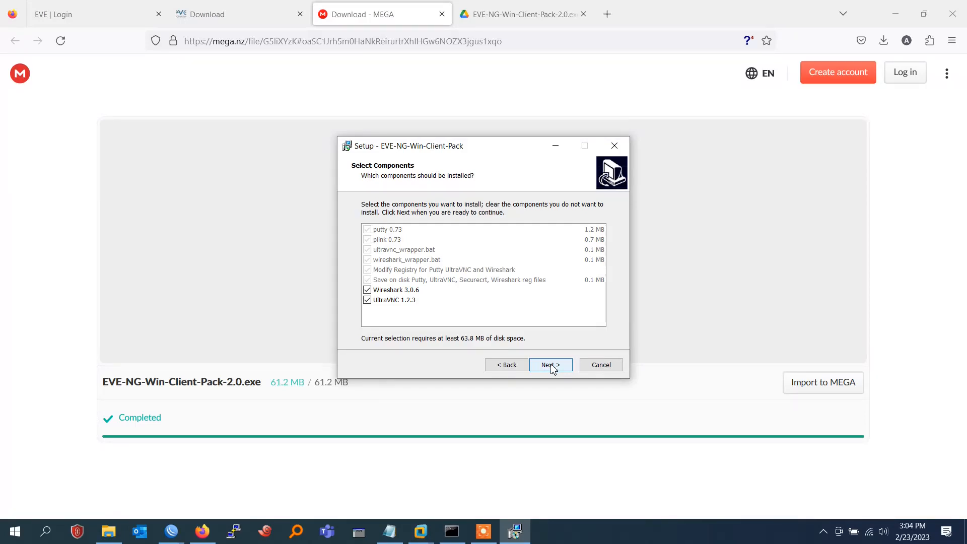
left_click(550, 365)
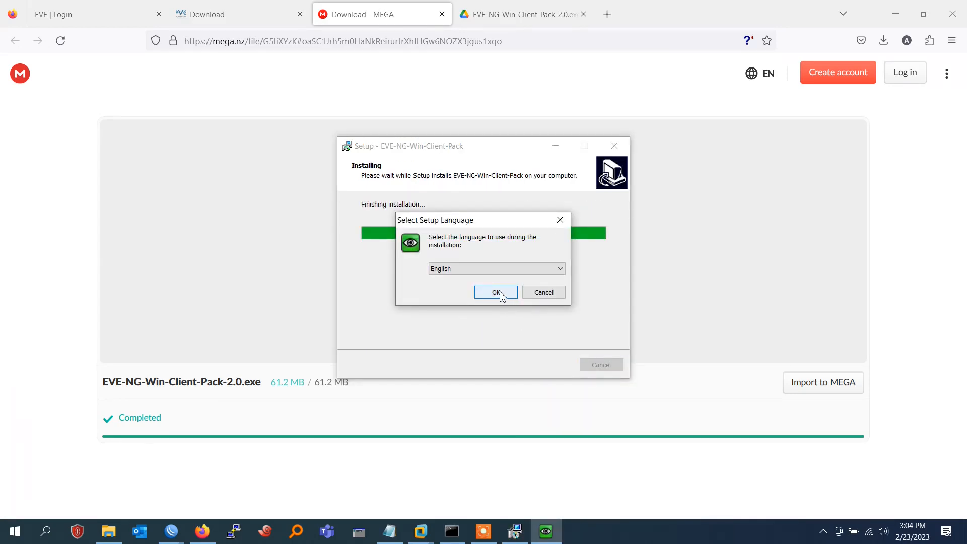
left_click(496, 293)
Accept the UltraVNC license and install with default folder, components, Start Menu folder and tasks
left_click(430, 326)
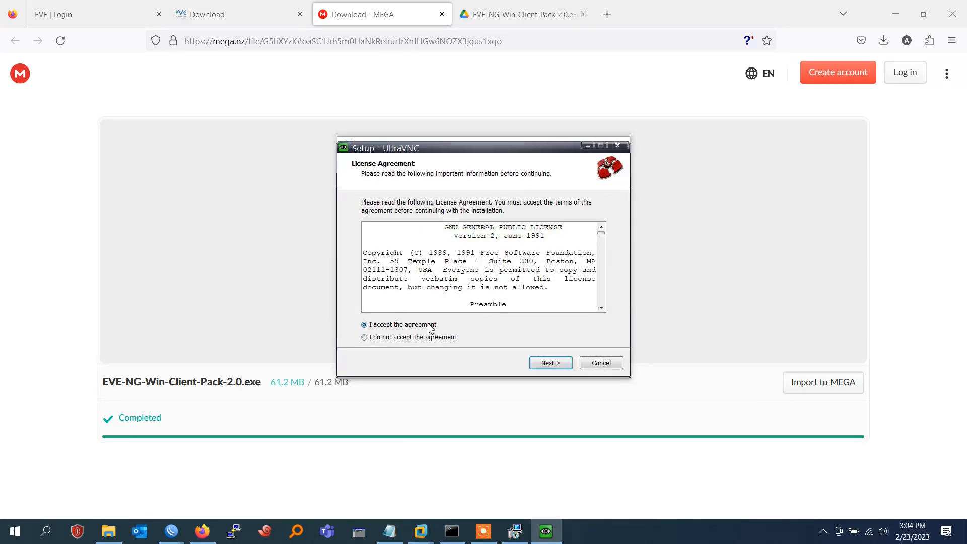
left_click(551, 363)
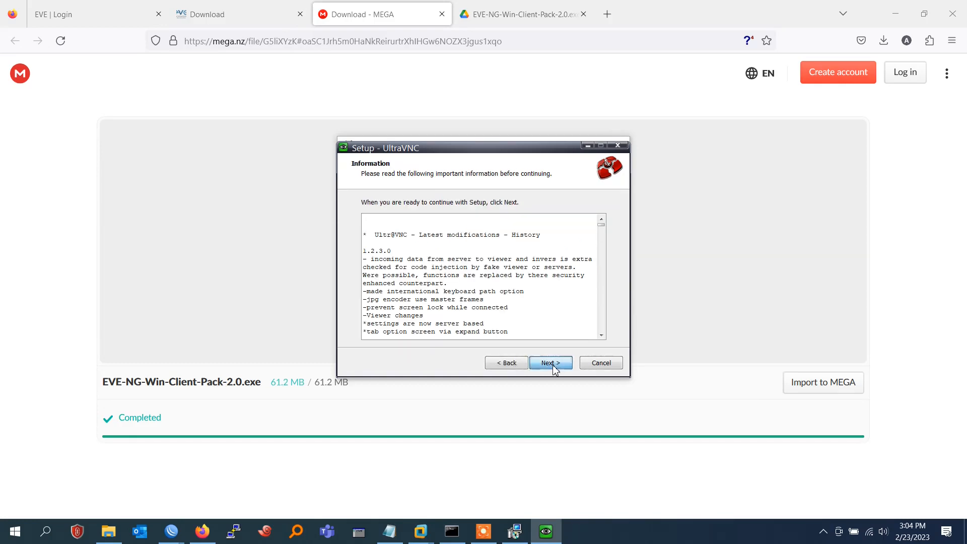
left_click(551, 364)
left_click(551, 364)
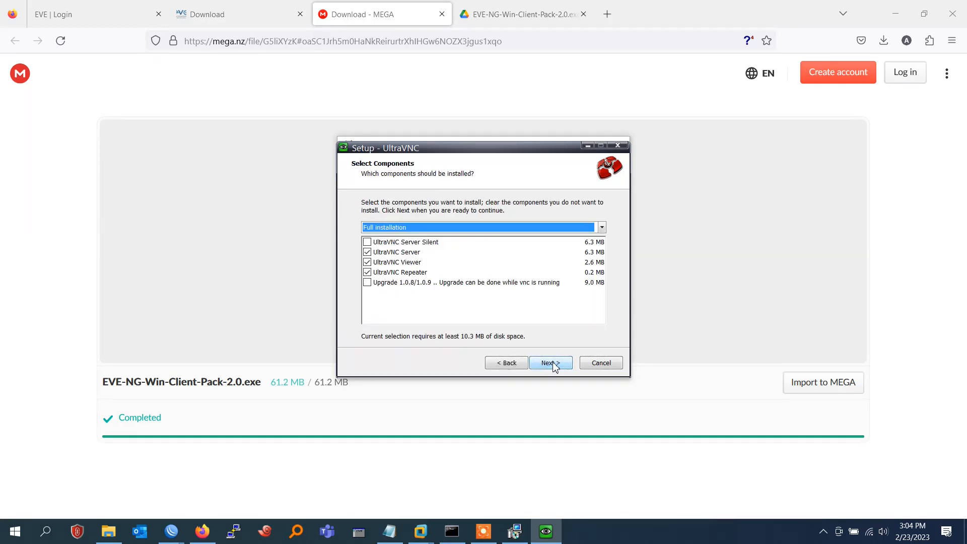
left_click(552, 363)
left_click(553, 363)
left_click(553, 363)
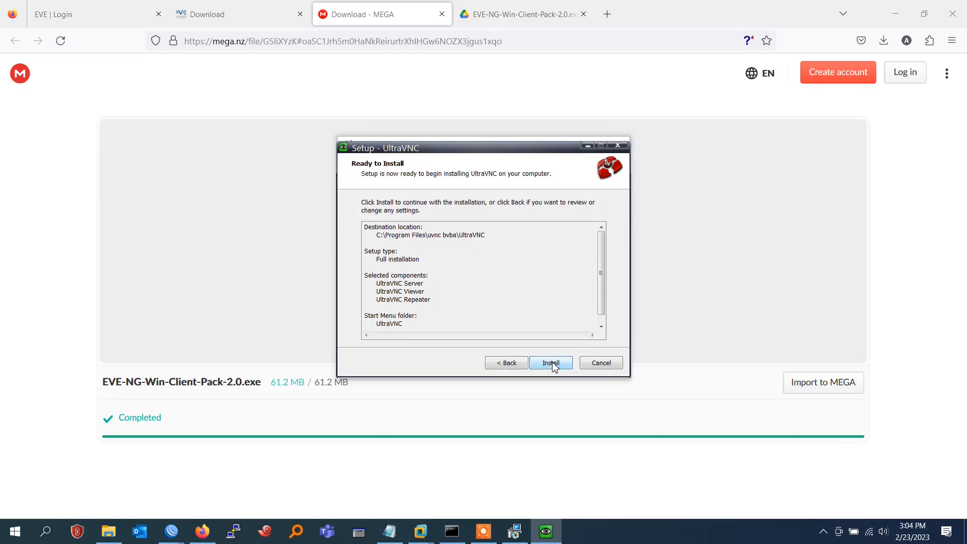
left_click(553, 363)
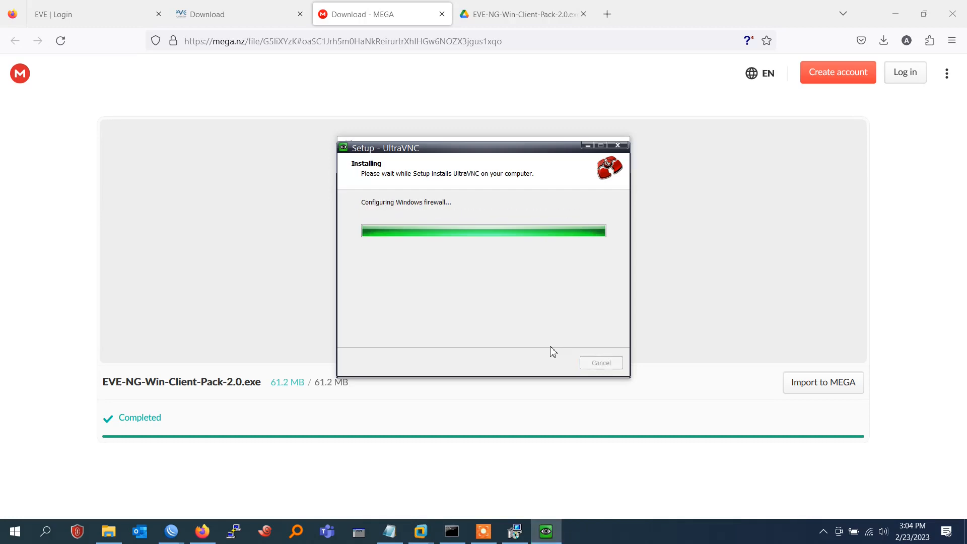
Finish UltraVNC setup with 'Show latest versions' unchecked and close the wizard
left_click(551, 363)
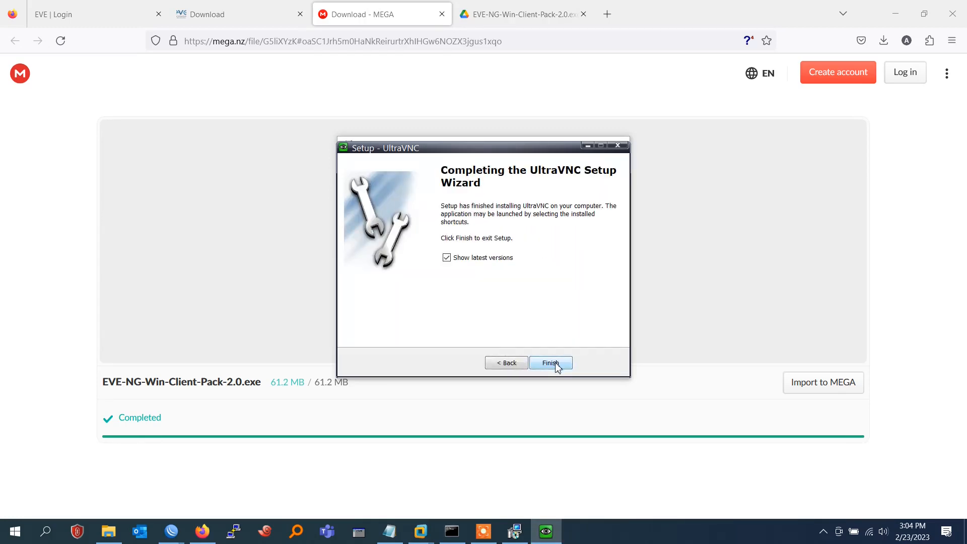
left_click(483, 259)
left_click(551, 363)
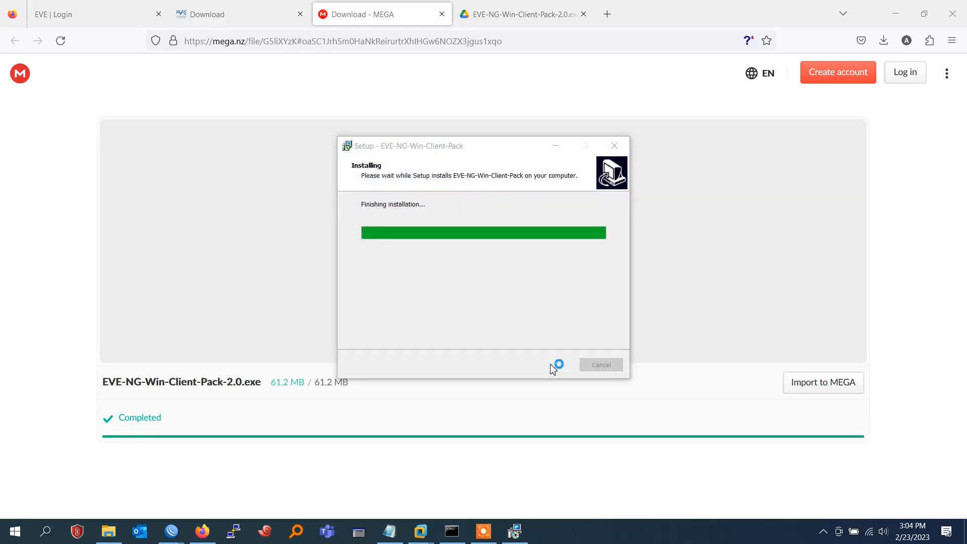
Accept the Wireshark licence and keep default components, tasks and install folder C:\Program Files\Wireshark
left_click(553, 366)
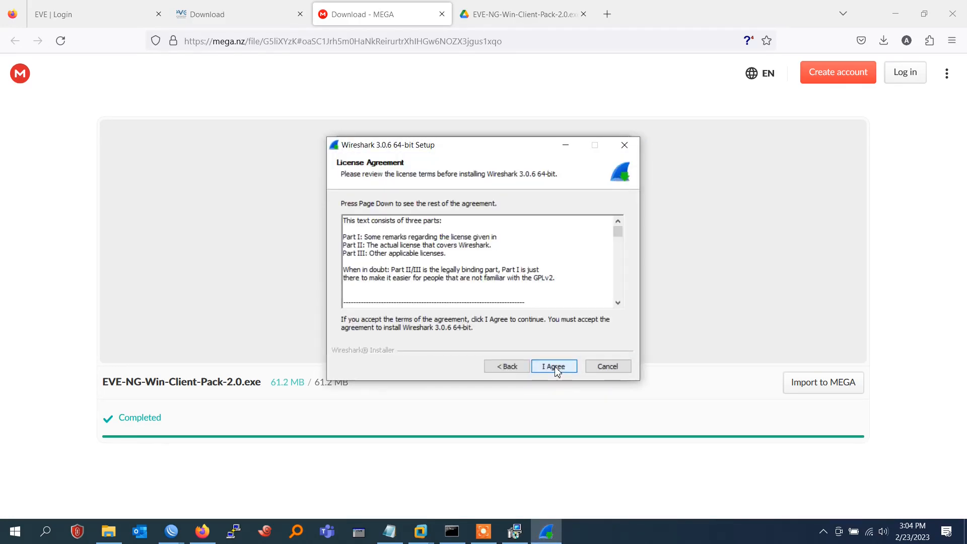
left_click(554, 366)
left_click(554, 366)
left_click(555, 368)
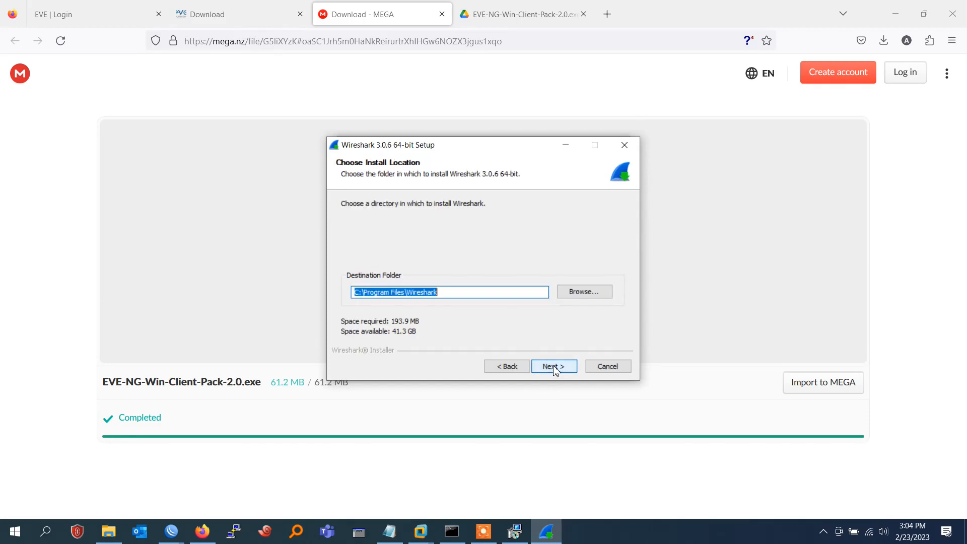
left_click(555, 368)
left_click(555, 368)
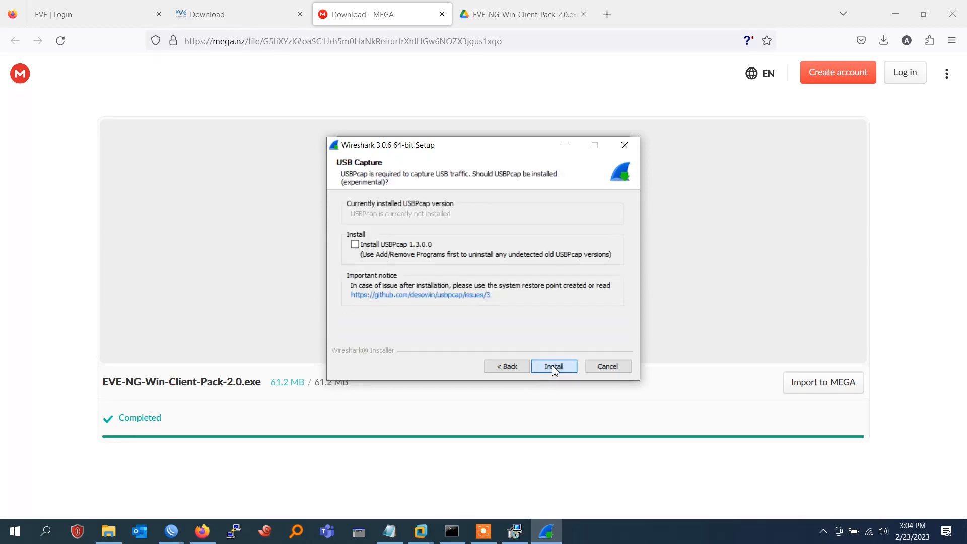
Keep Npcap 0.9983 selected, leave USBPcap out, install Wireshark, and accept the Npcap licence
left_click(524, 370)
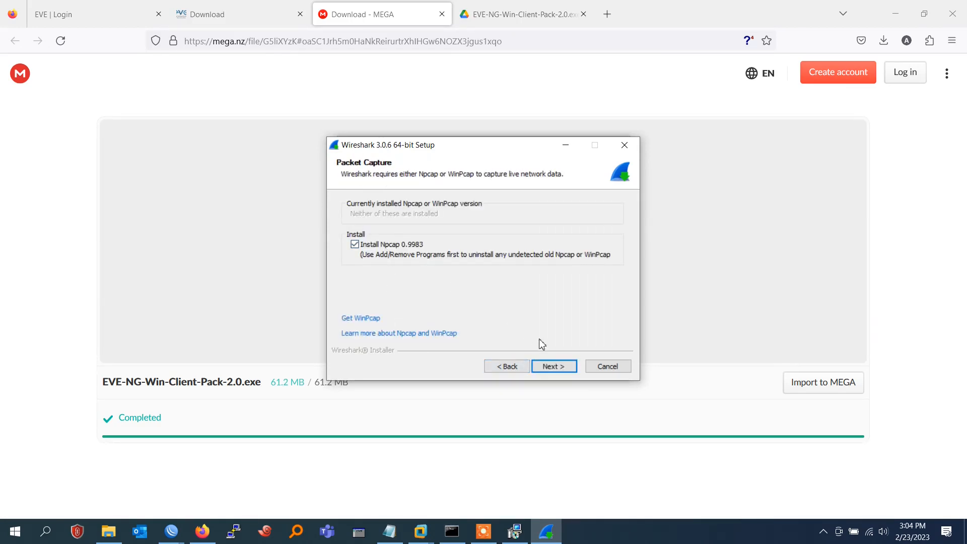
left_click(552, 367)
left_click(551, 368)
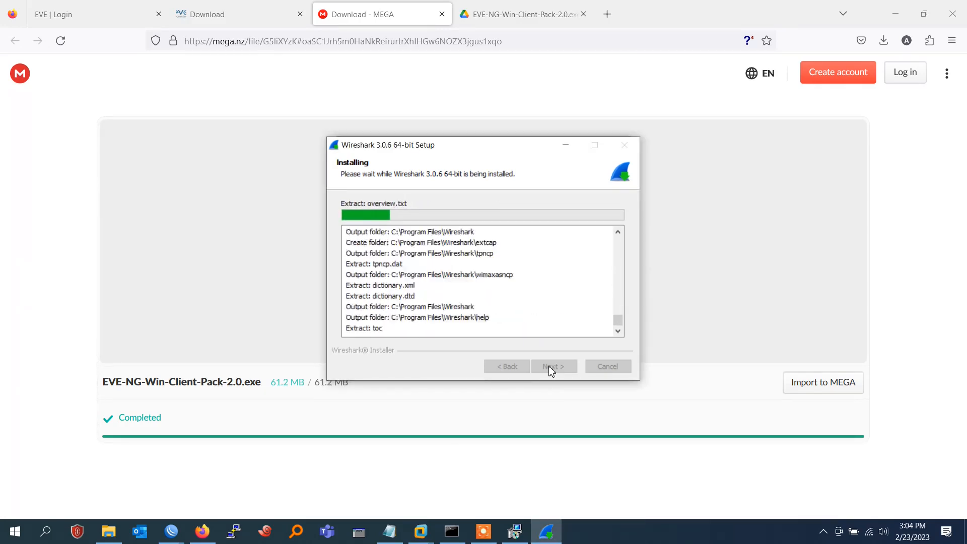
left_click(550, 366)
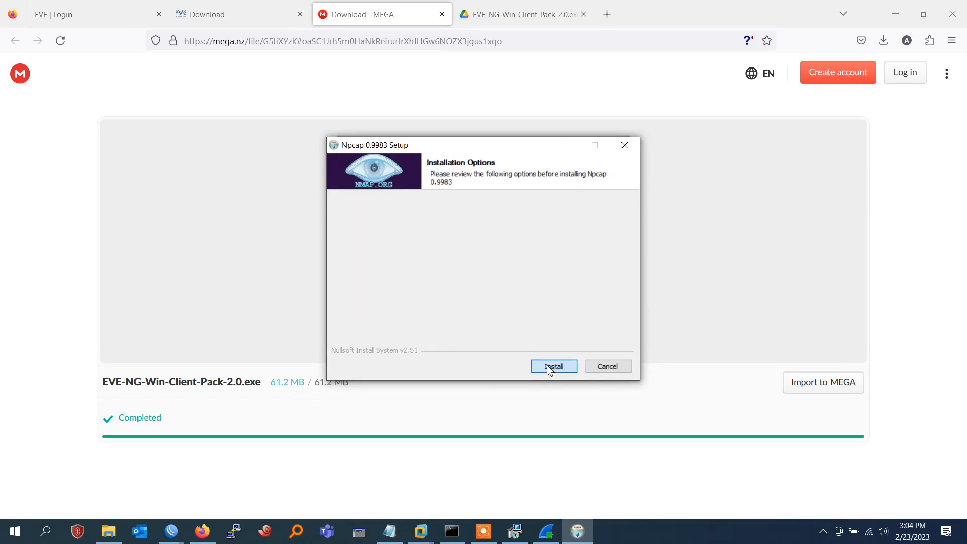
Install Npcap 0.9983 with default options and finish its wizard to resume Wireshark
left_click(550, 366)
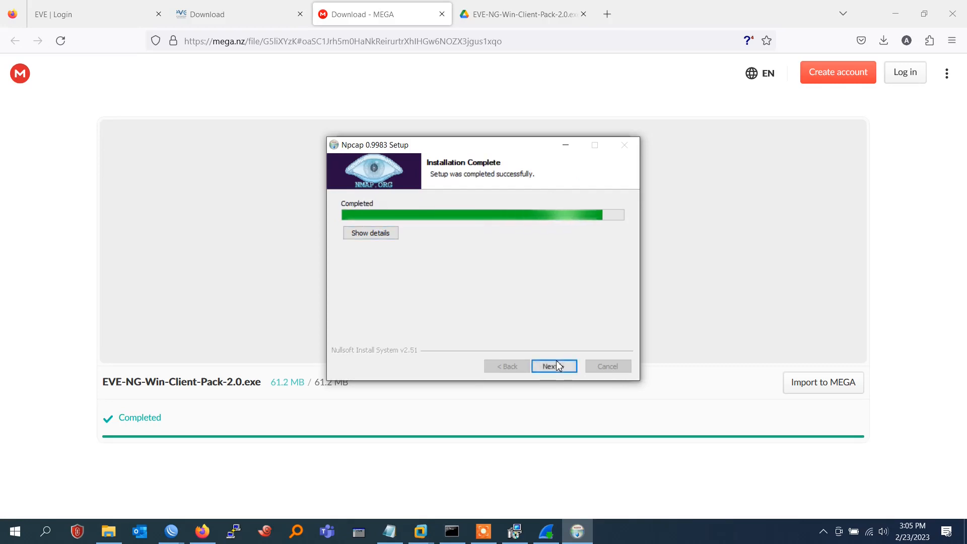
left_click(557, 366)
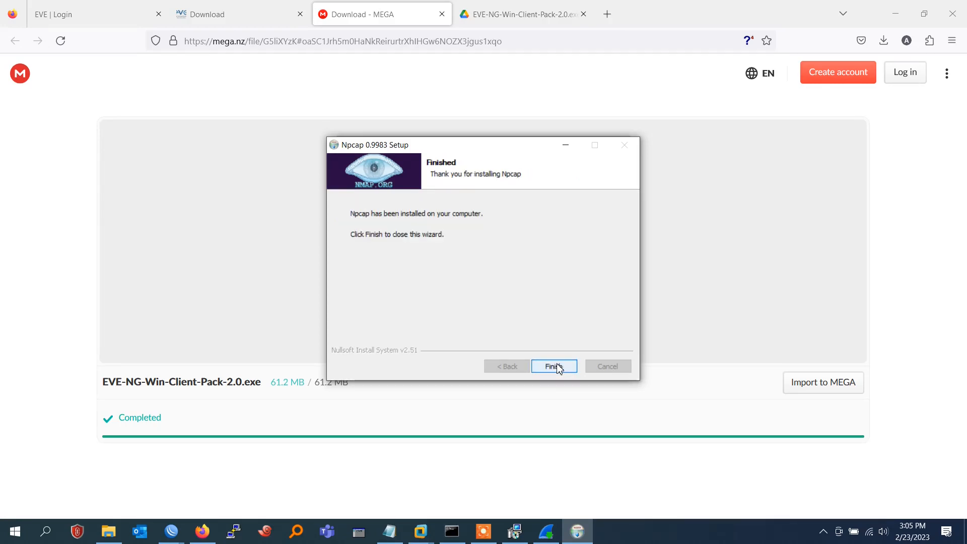
left_click(556, 364)
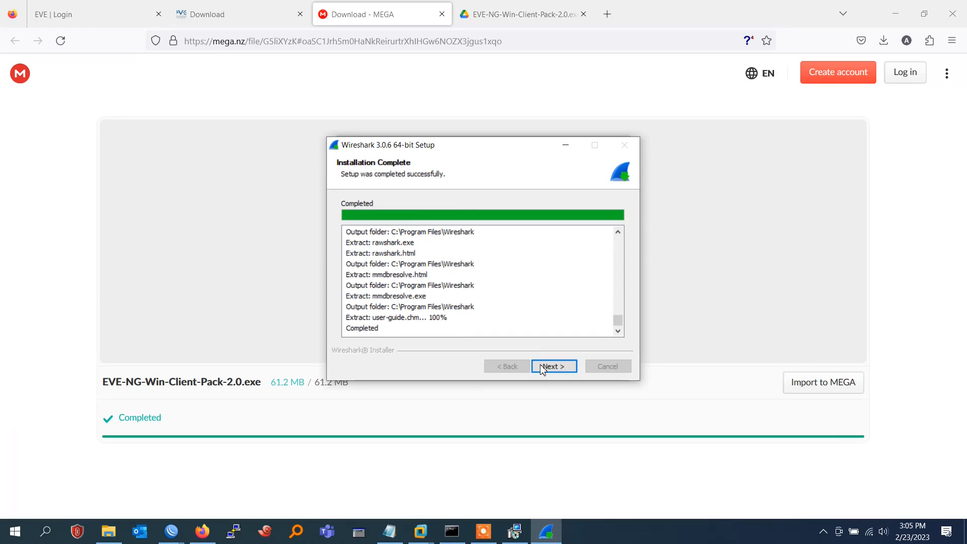
Complete the Wireshark install without running it, then close the finished EVE-NG-Win-Client-Pack wizard
left_click(543, 369)
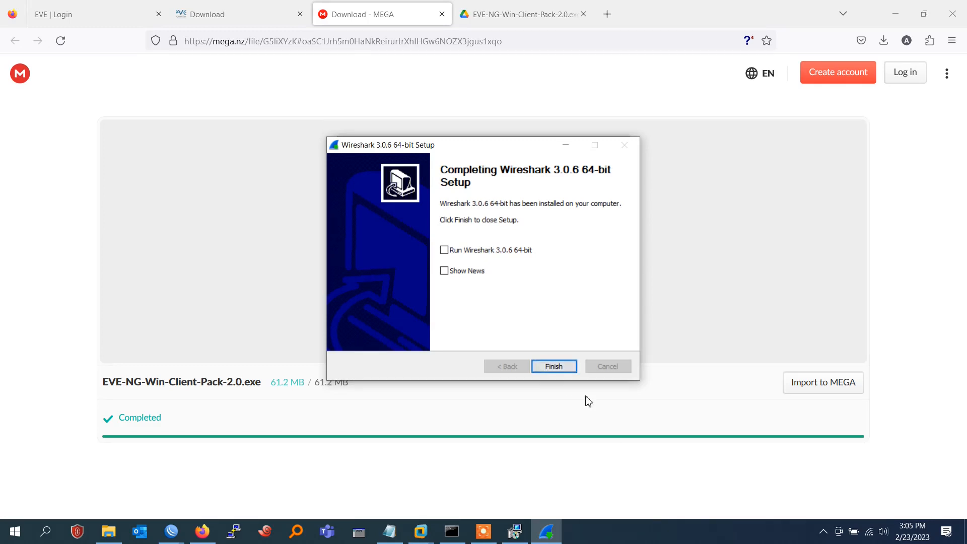
left_click(557, 371)
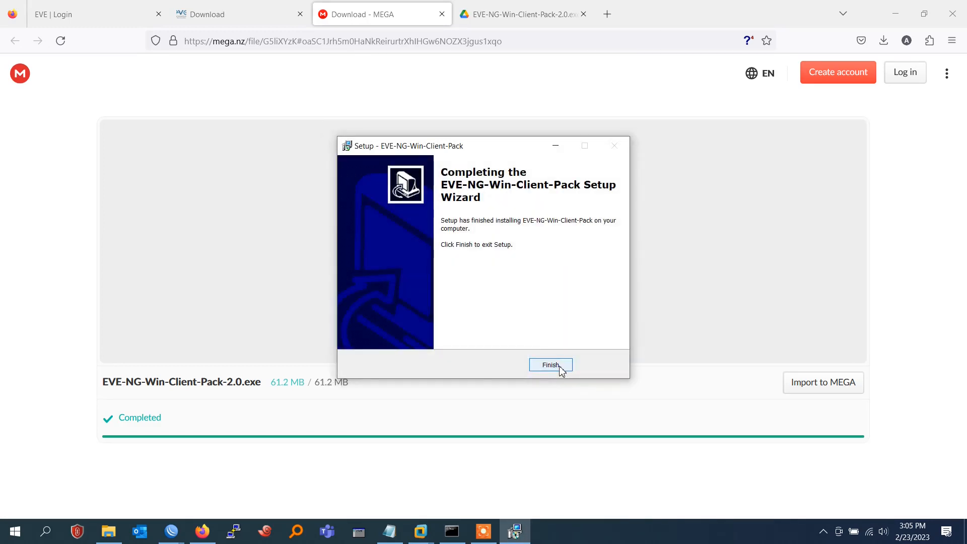
left_click(560, 368)
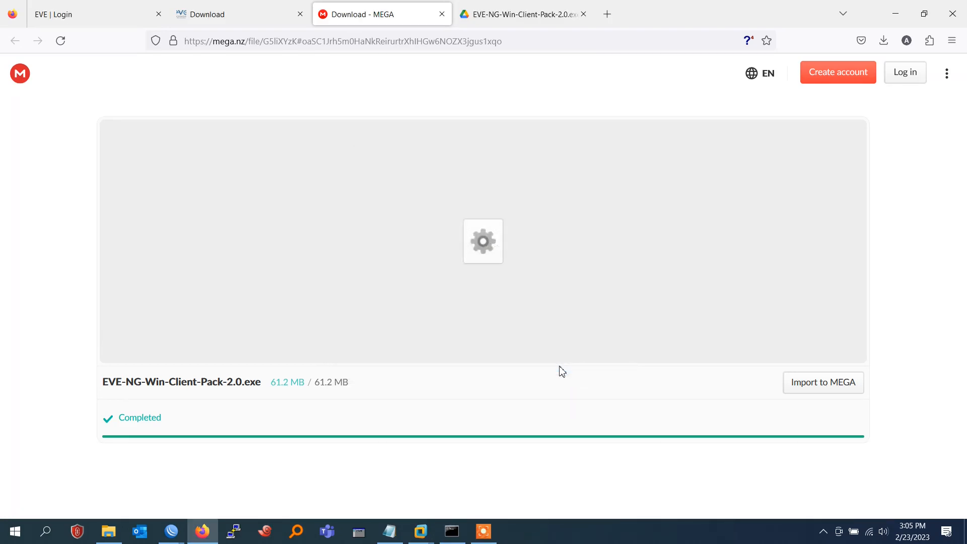
Log into EVE-NG without saving the login, then start the VPC node on the lab topology
left_click(65, 9)
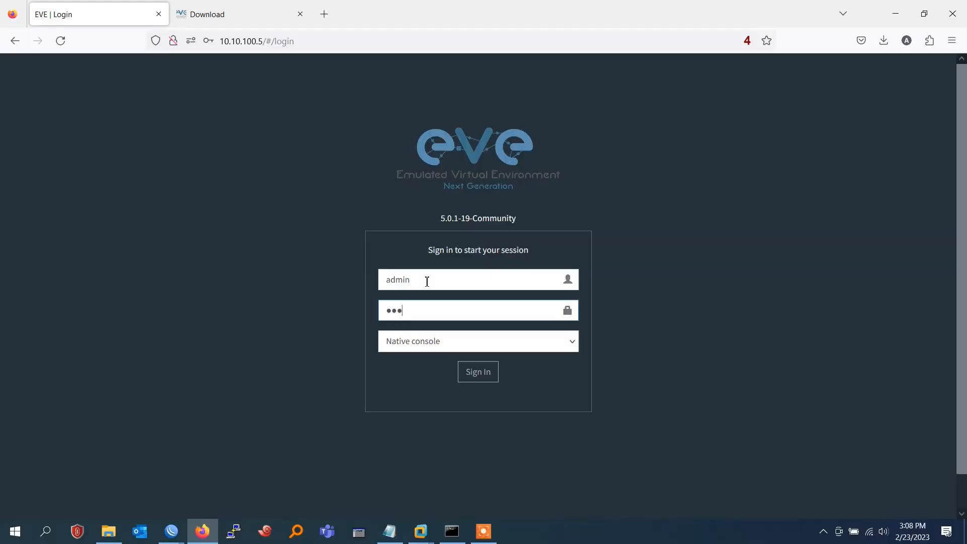
key("Return")
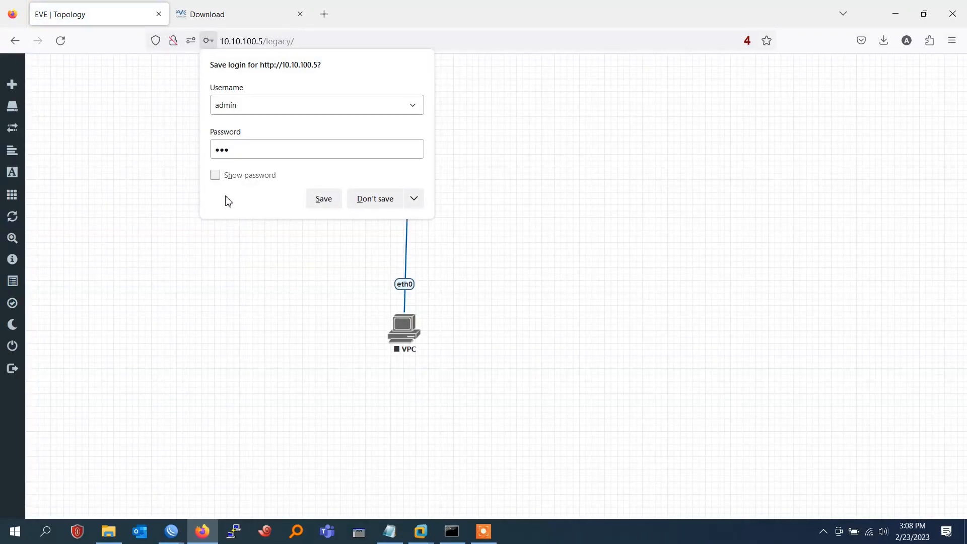
left_click(366, 204)
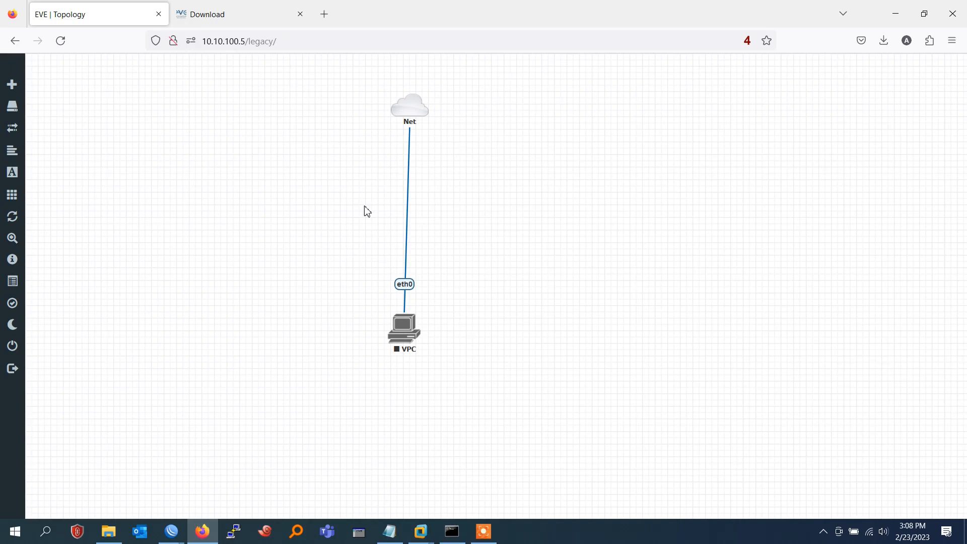
right_click(397, 331)
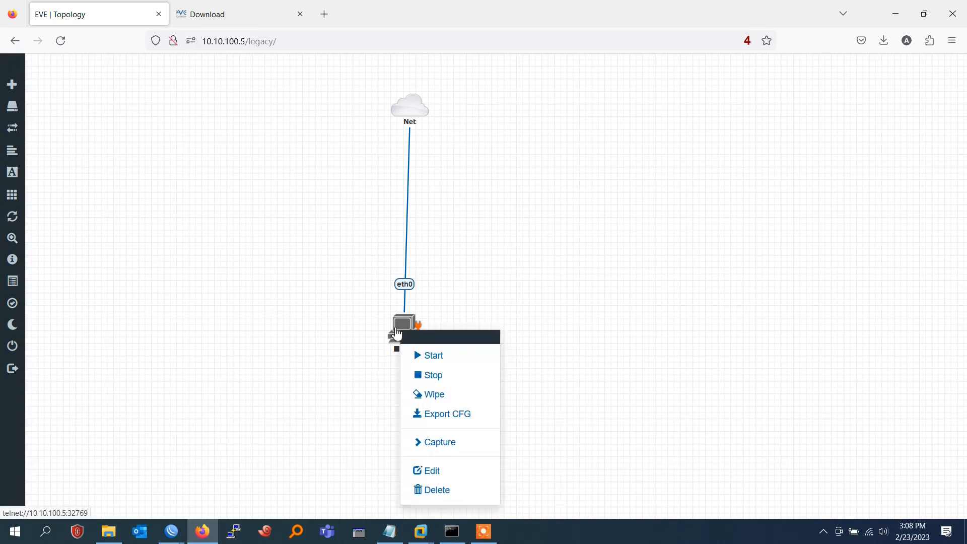
left_click(429, 351)
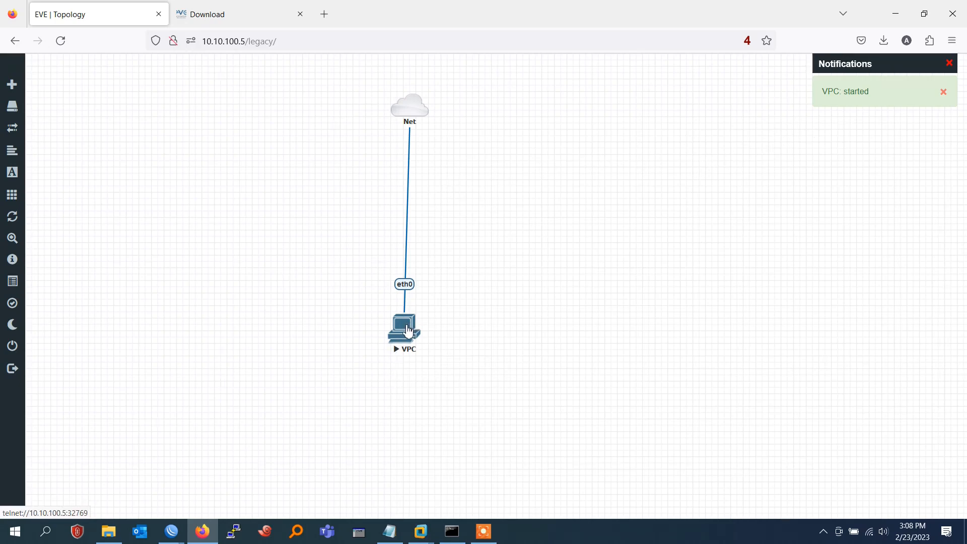
In the VPC's telnet console, run 'ip dhcp' to obtain the address 10.10.100.4/24
left_click(409, 331)
left_click_drag(216, 50, 444, 98)
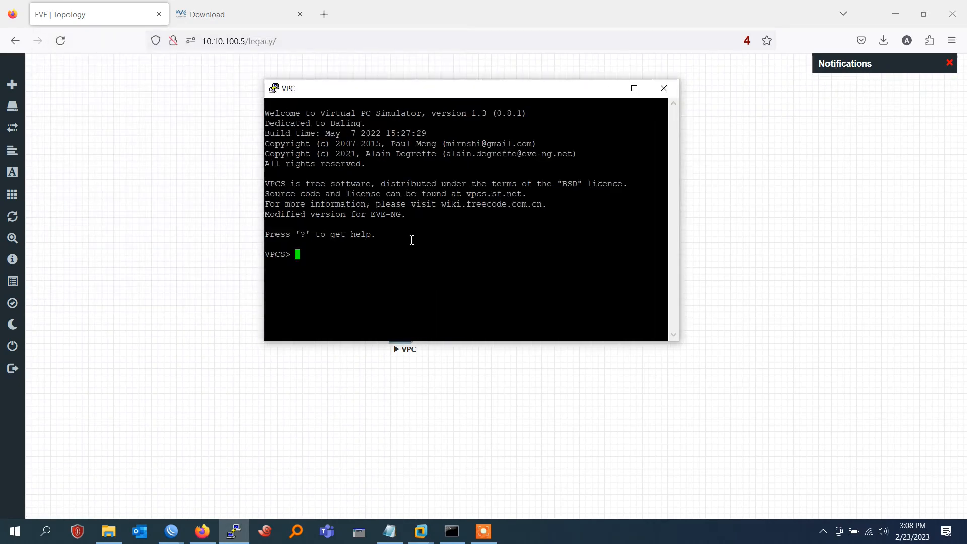
type("ip dhcp")
key("Return")
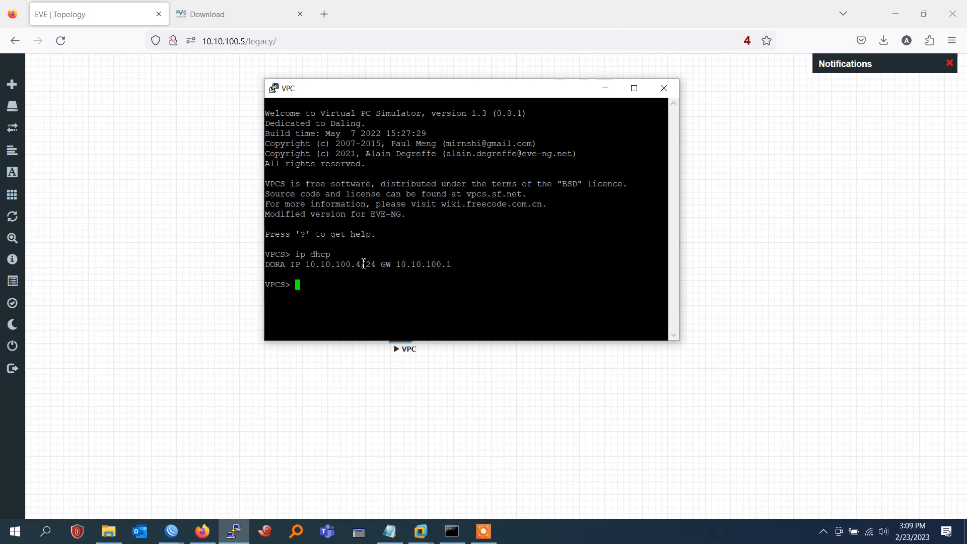
left_click_drag(364, 264, 310, 268)
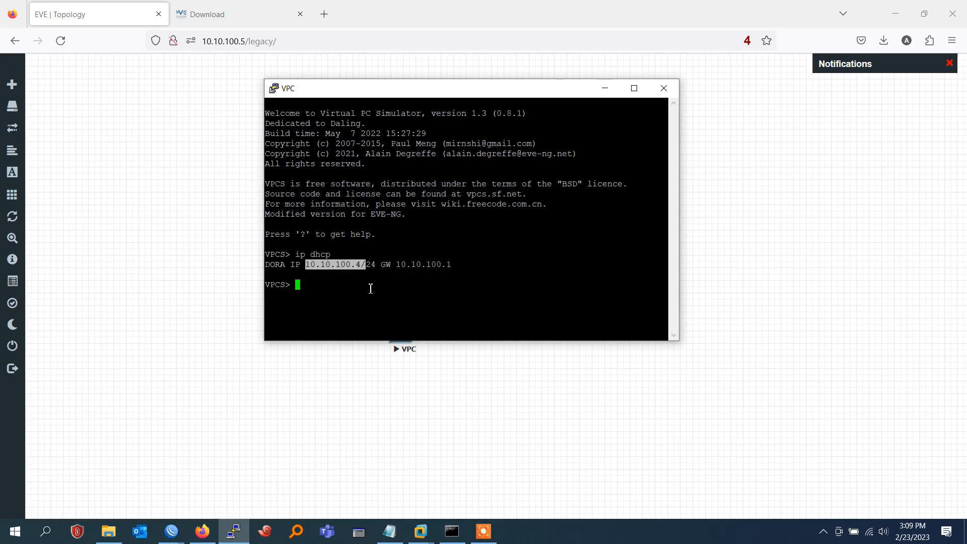
Ping 8.8.8.8 from the VPC and confirm replies come back
left_click(388, 291)
type("ping ")
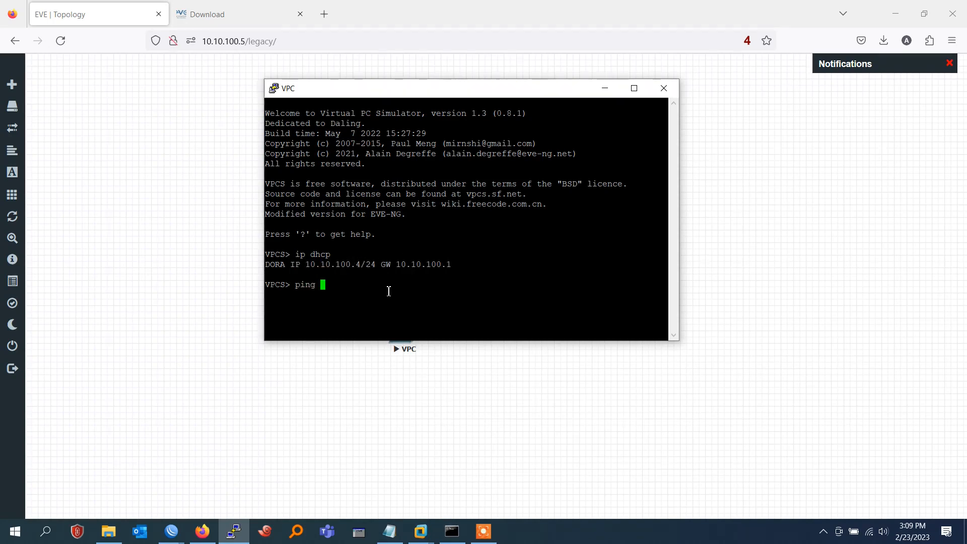
type("8.8.8.8")
key("Return")
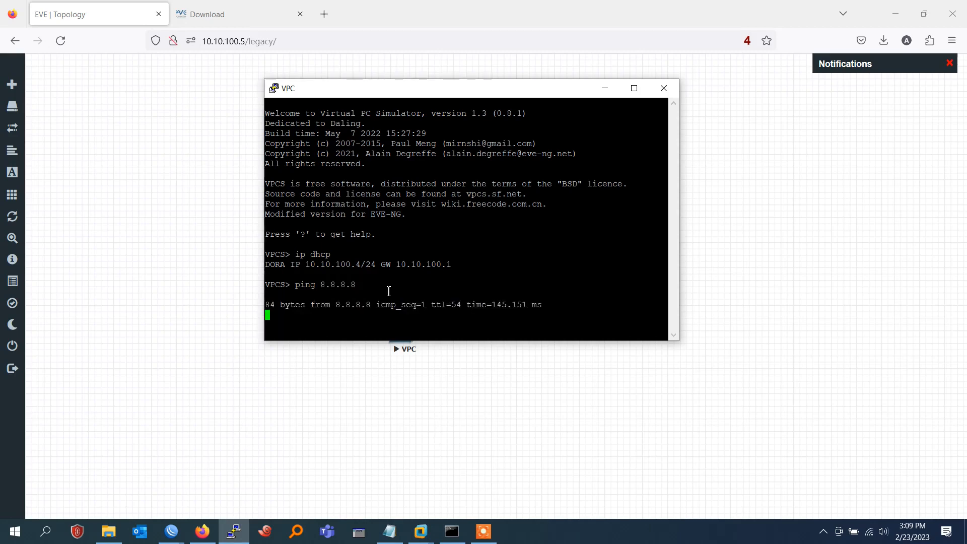